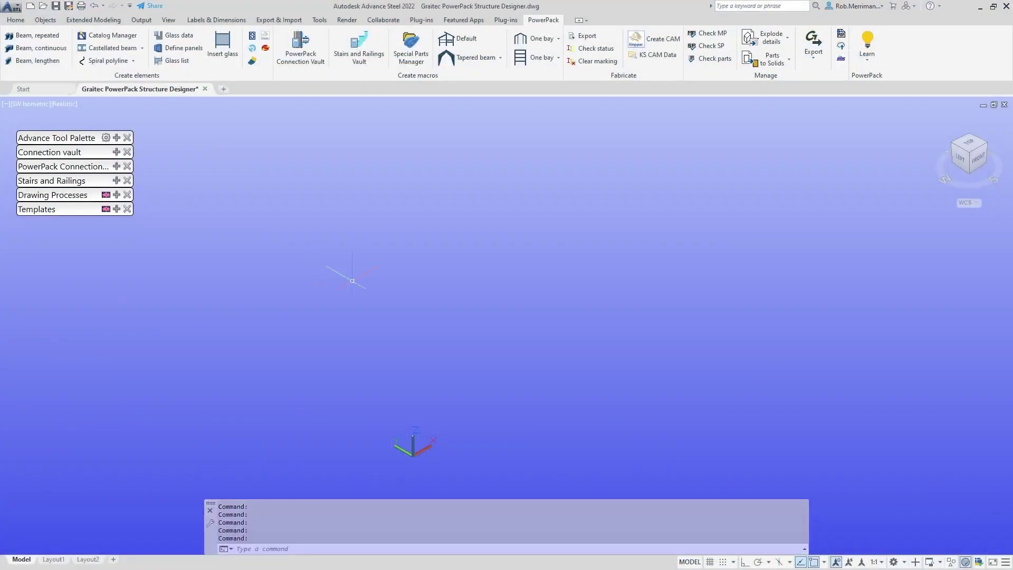
Step: Create a default portal frame structure with the Structure Designer macro and open its template library
click(463, 40)
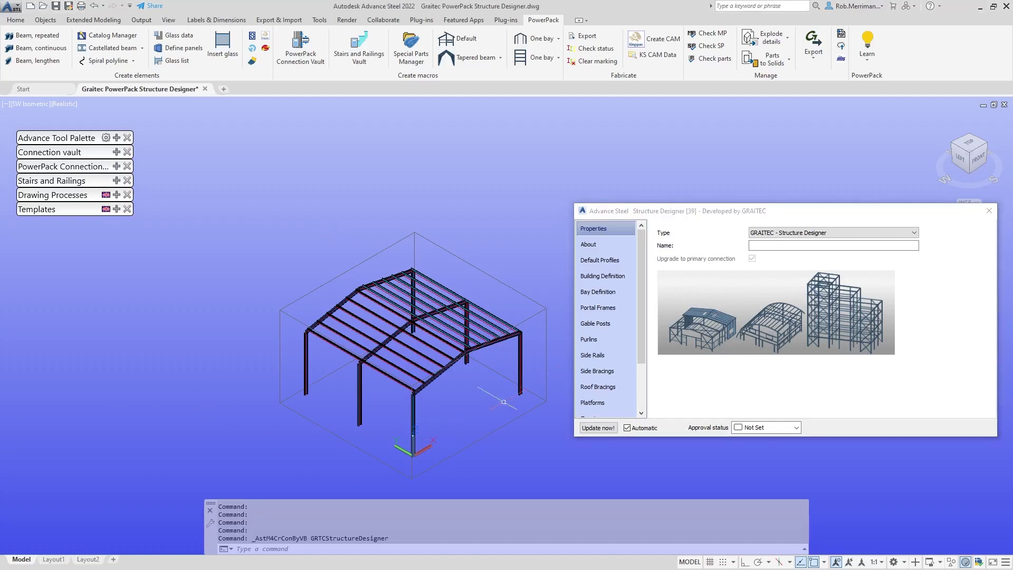
scroll(612, 366, down, 3)
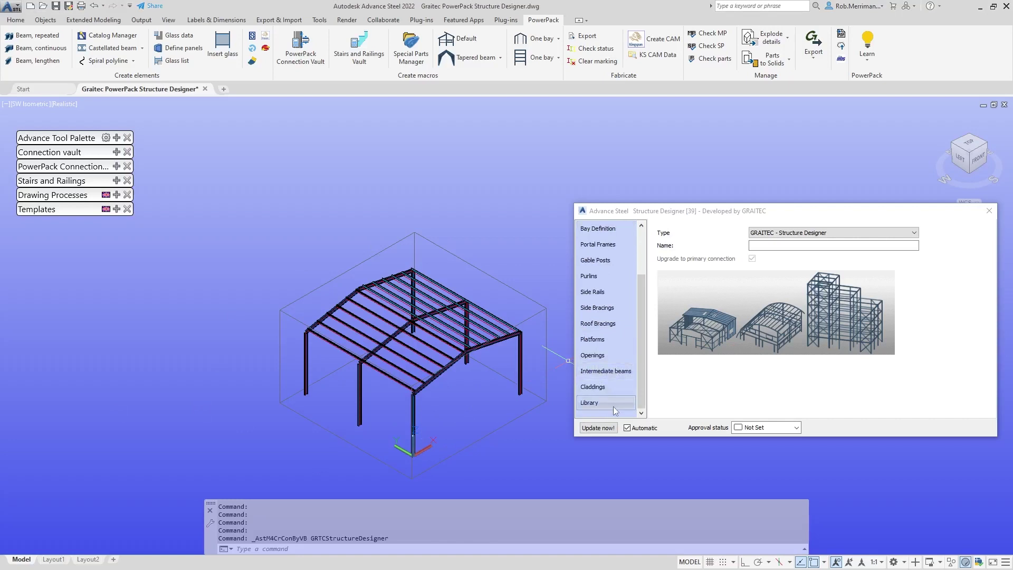
click(606, 406)
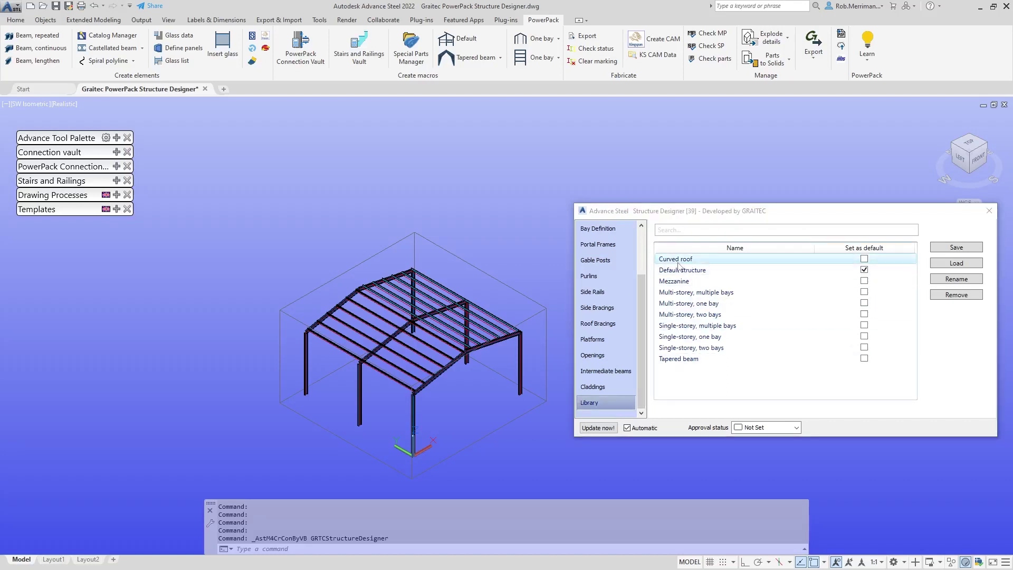
Step: Load the Curved roof template from the library into the structure
click(677, 259)
click(945, 266)
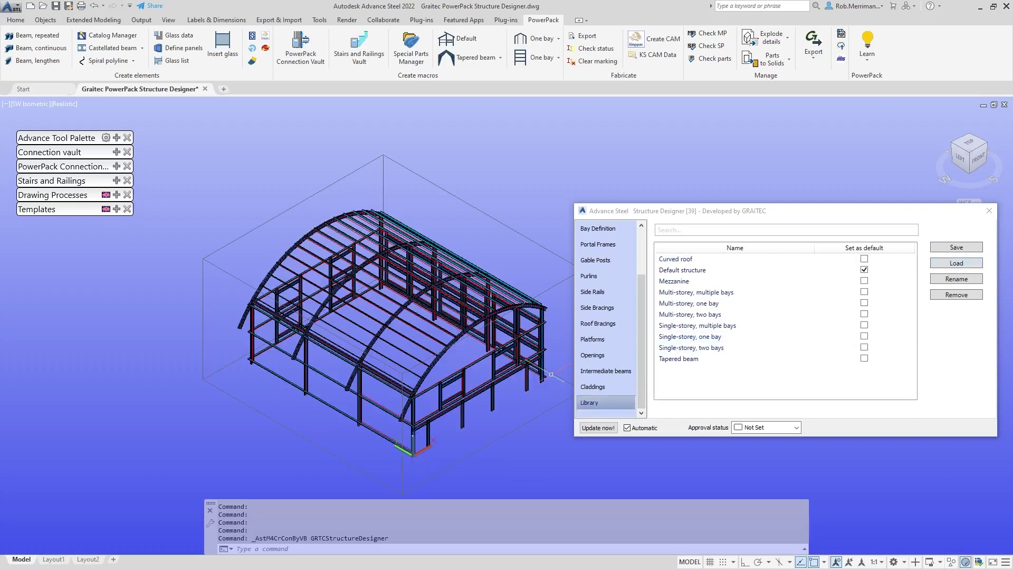
scroll(543, 372, up, 2)
scroll(543, 372, down, 2)
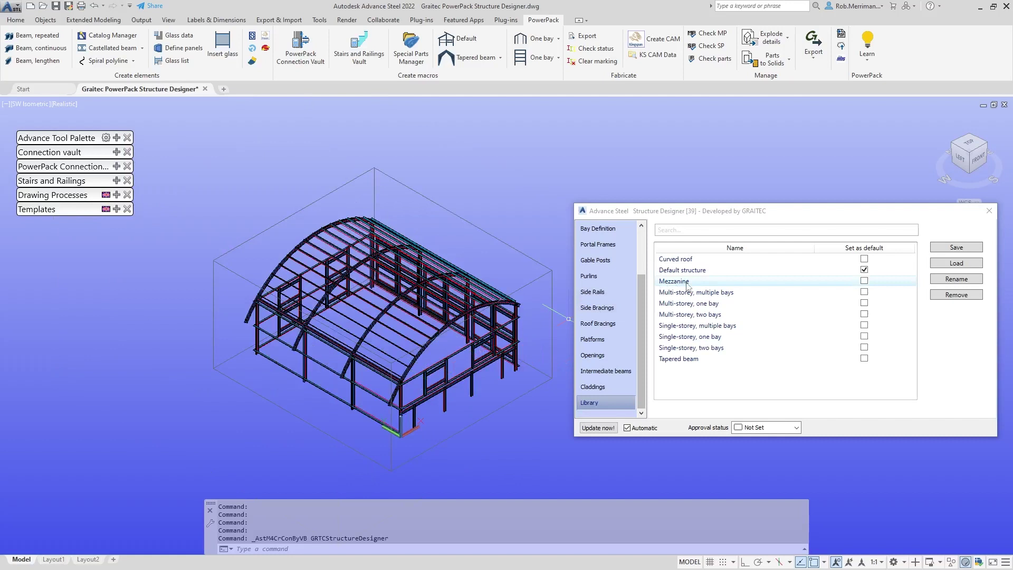
Step: Load the Multi-storey, one bay template and replace it with the Multi-storey, two bays template
click(733, 303)
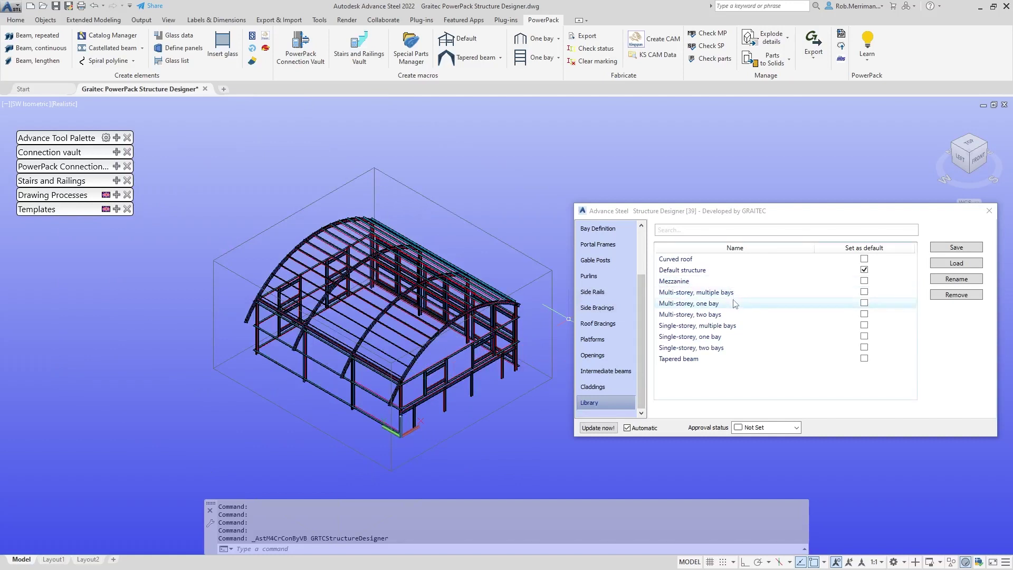
click(949, 263)
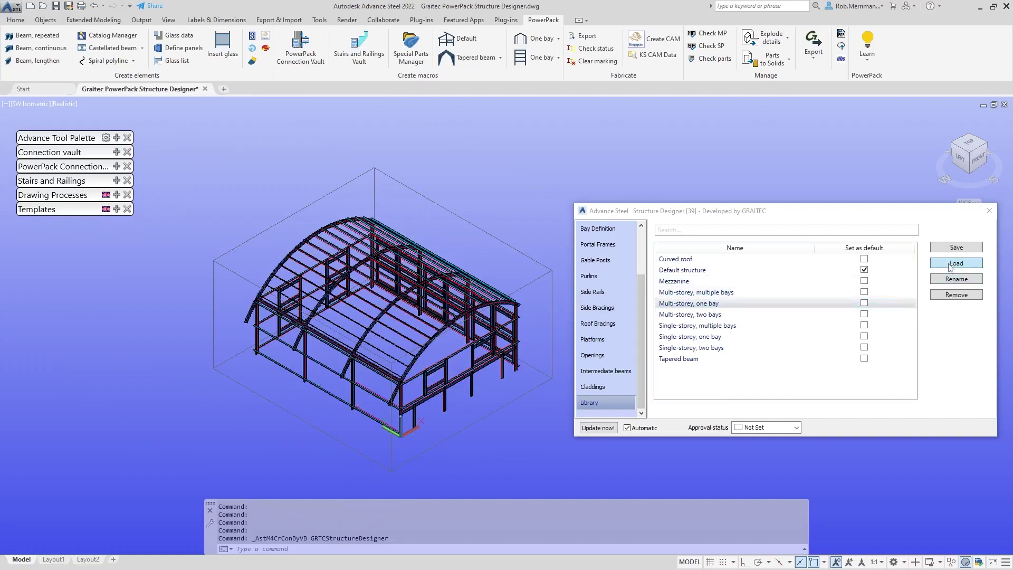
click(736, 317)
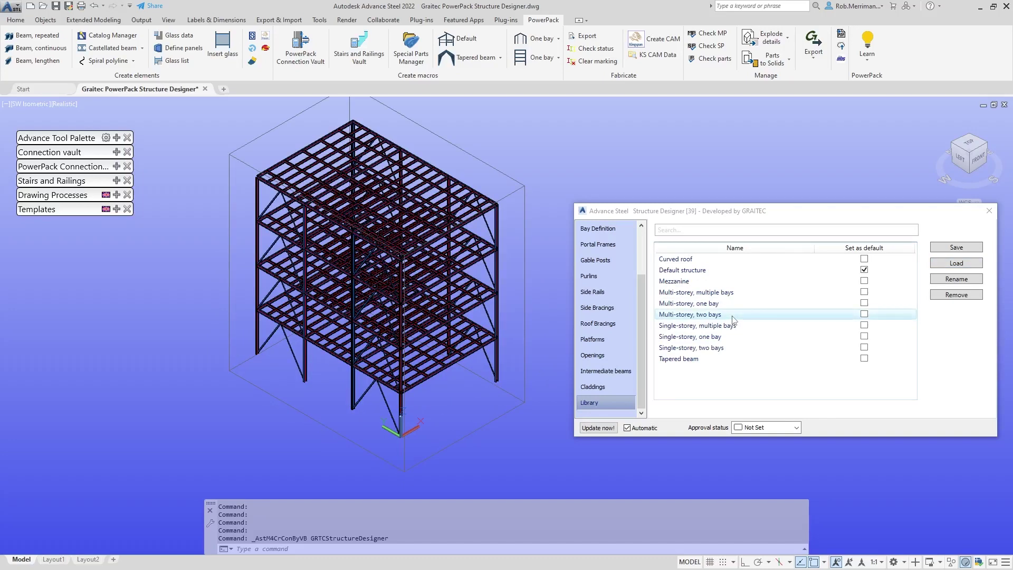
click(959, 264)
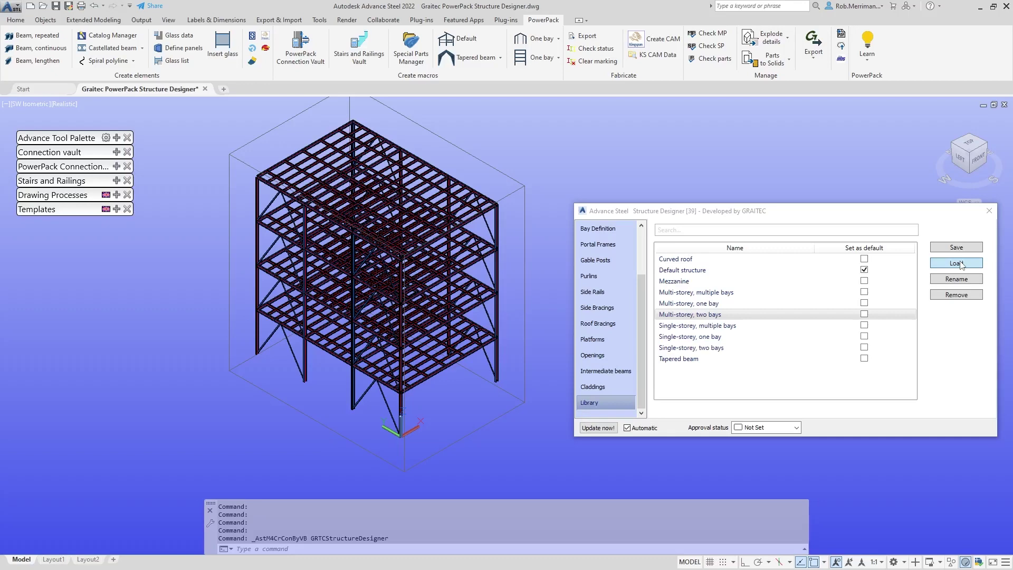
click(956, 263)
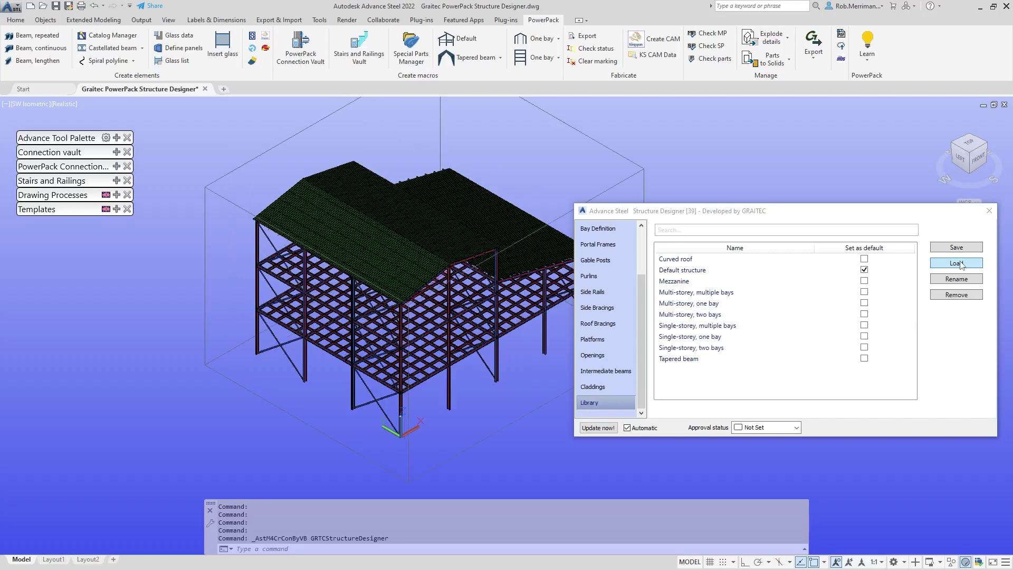
middle_drag(497, 316, 425, 335)
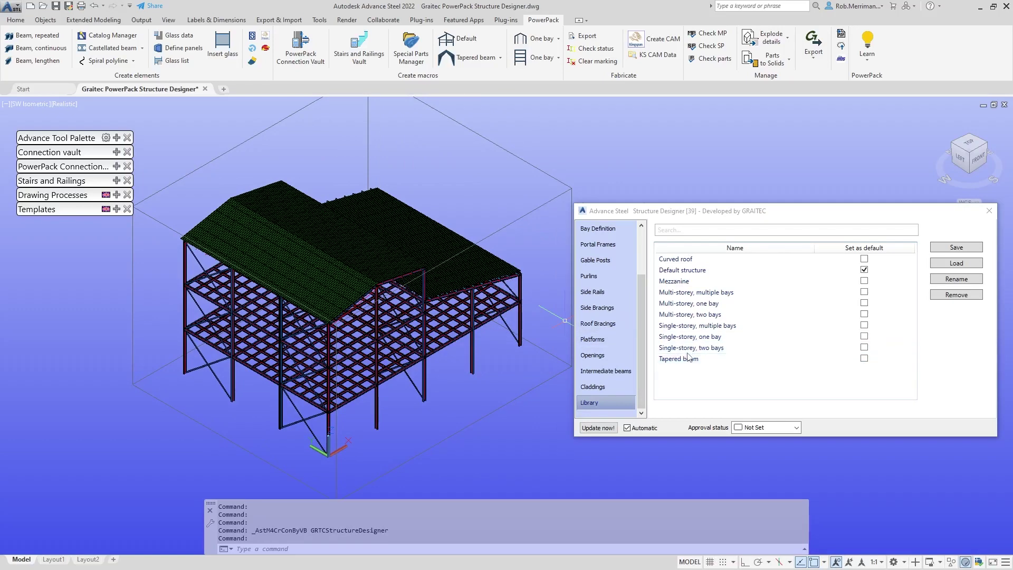
Step: Load the Single-storey, multiple bays template from the library
click(697, 326)
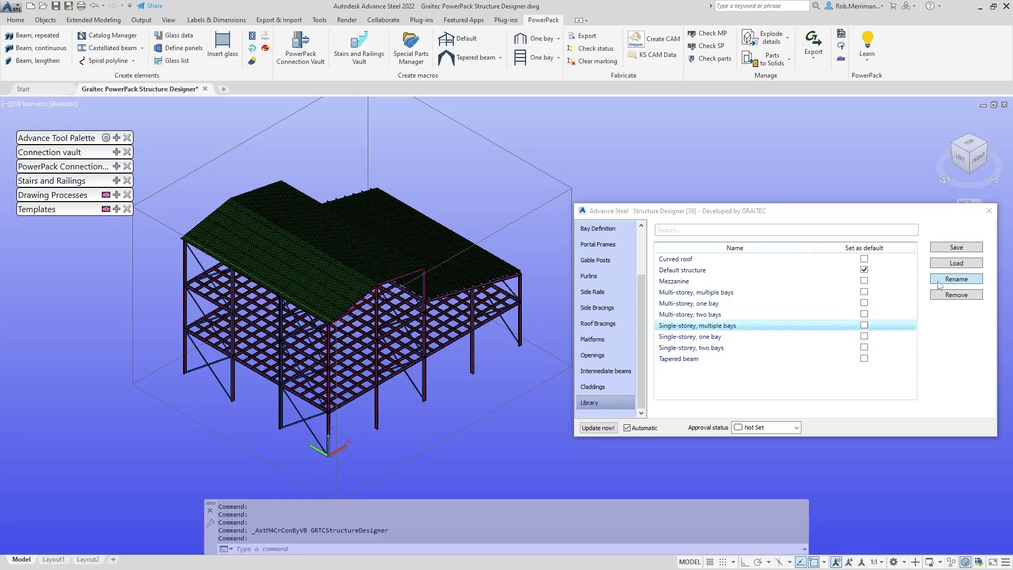
click(948, 266)
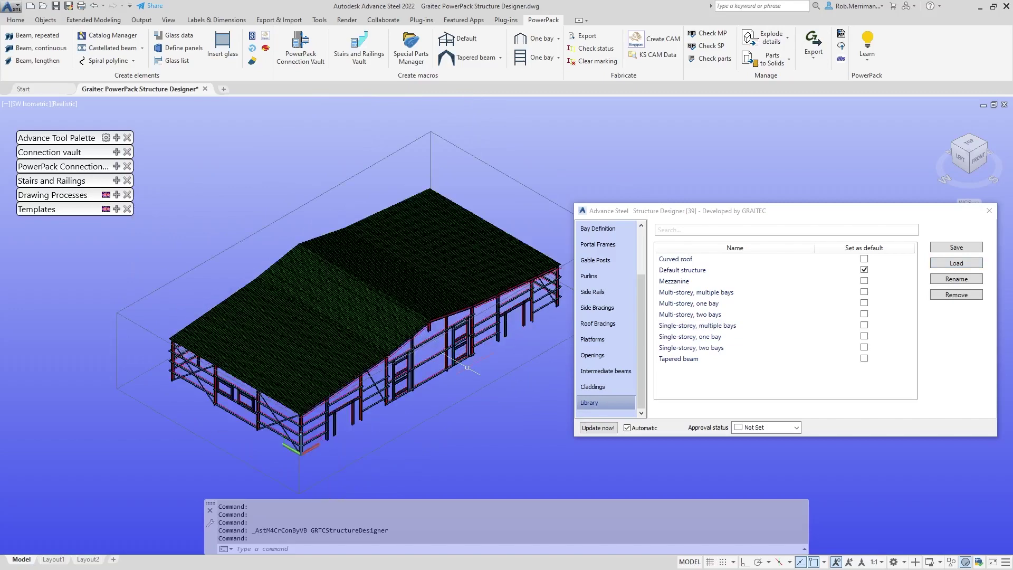
shift+middle_drag(405, 371, 371, 355)
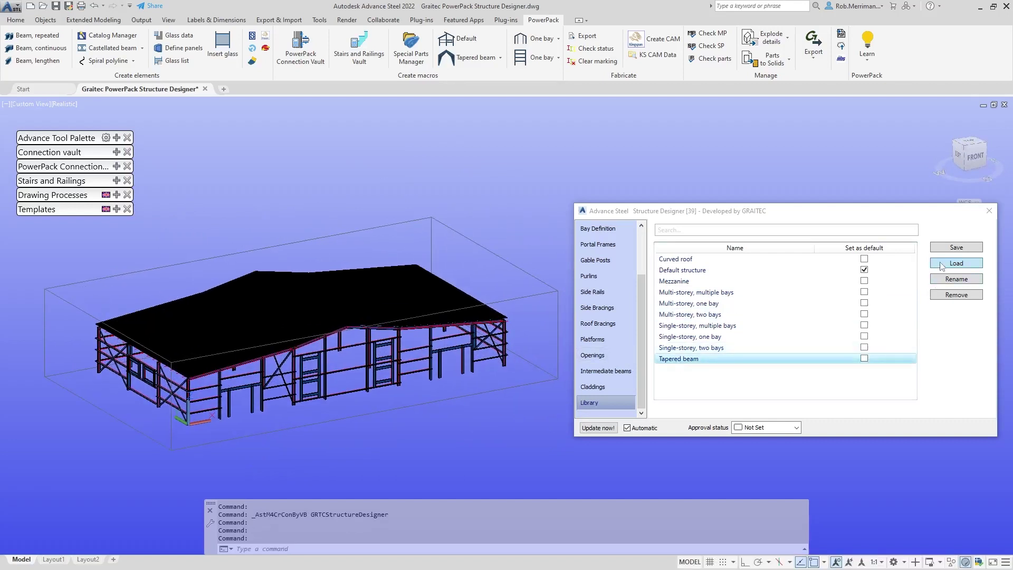
Step: Load the Tapered beam template and inspect its tapered portal frames up close
click(955, 263)
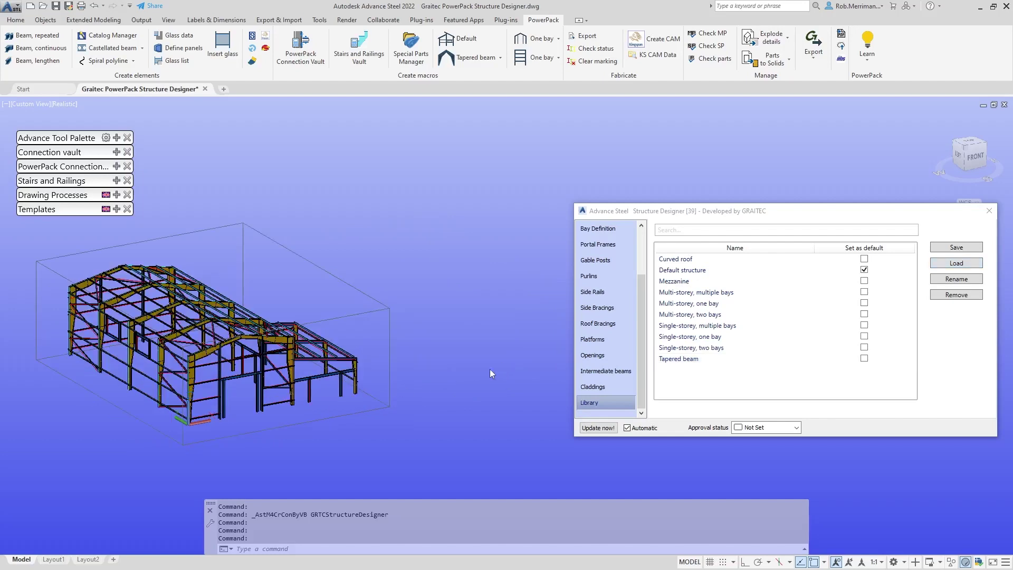
scroll(252, 361, up, 5)
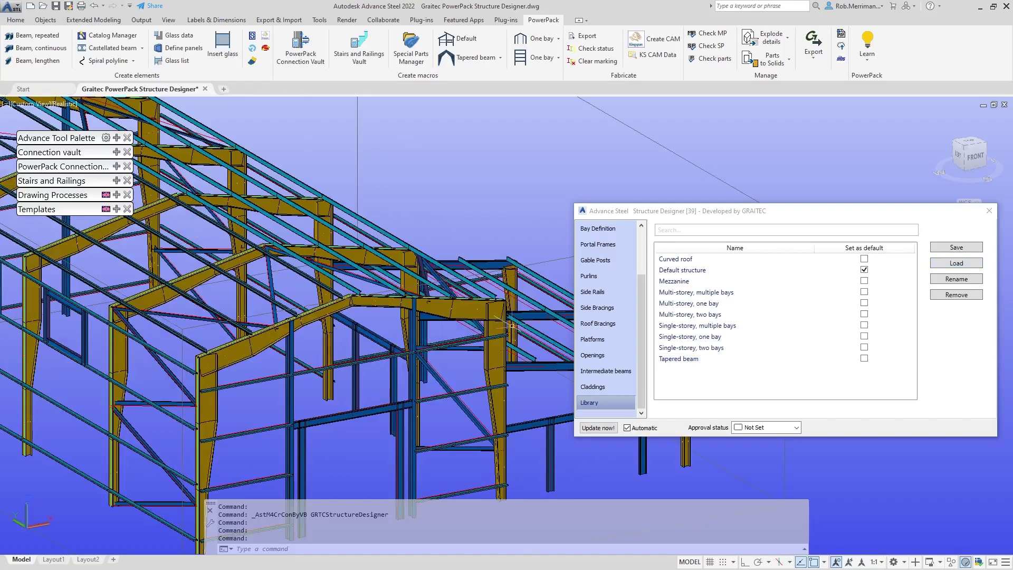
scroll(486, 326, up, 3)
scroll(425, 296, down, 5)
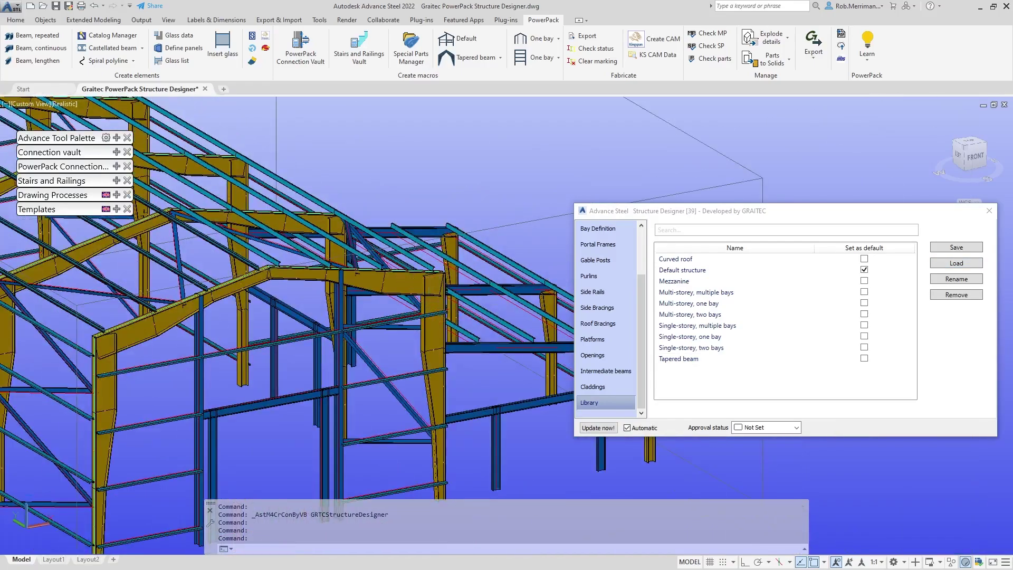
shift+middle_drag(427, 300, 456, 322)
scroll(457, 323, down, 6)
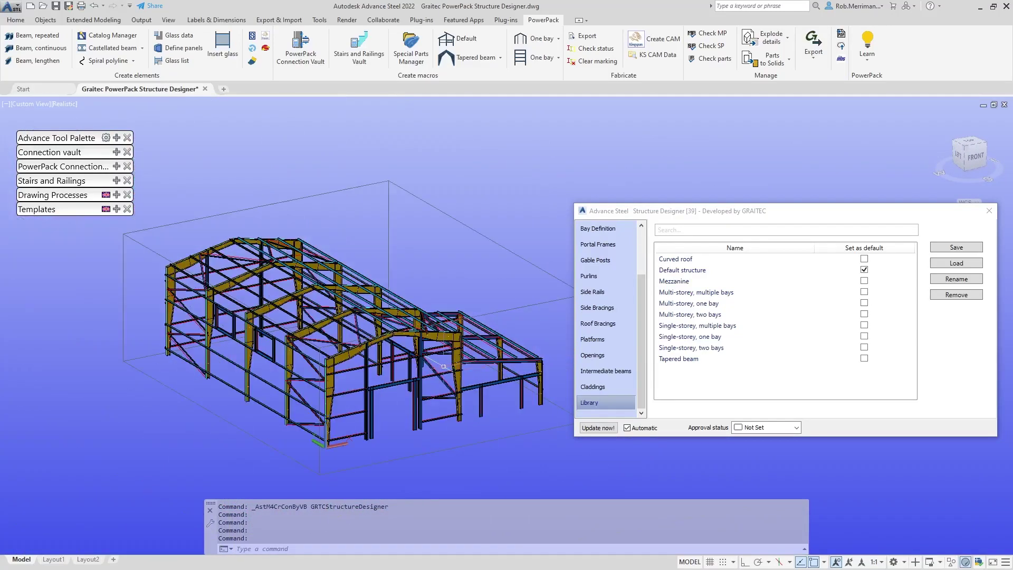
Step: Load the Mezzanine template from the library into the structure
click(684, 281)
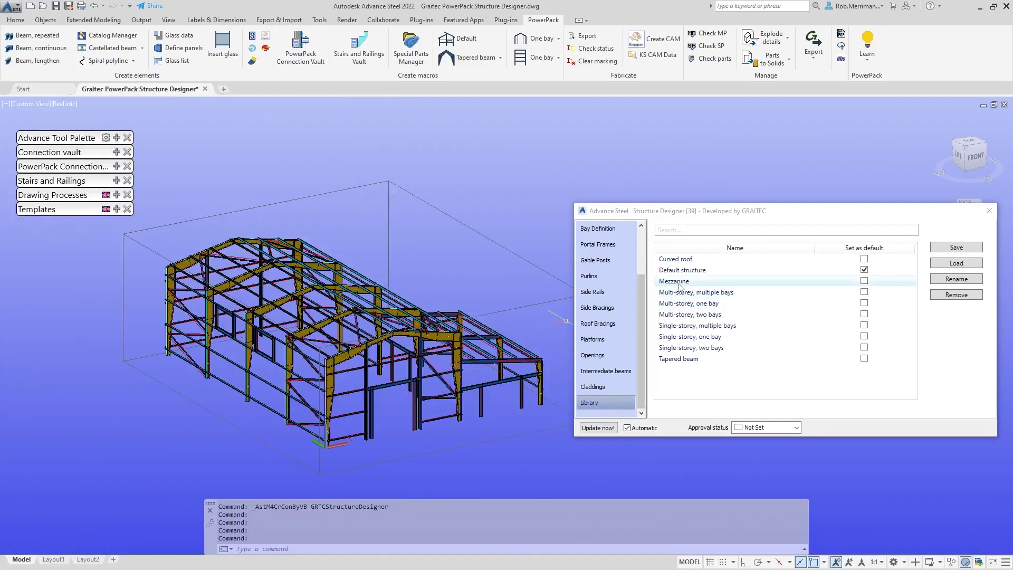
click(950, 263)
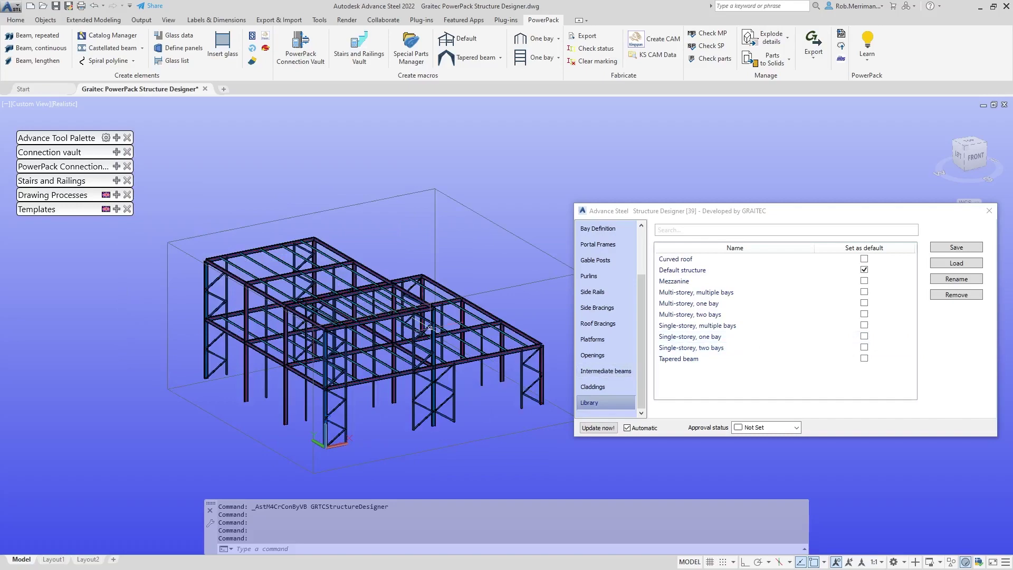
Step: Examine the mezzanine structure's upper level, lower level and side bracings from the front
shift+middle_drag(427, 326, 358, 279)
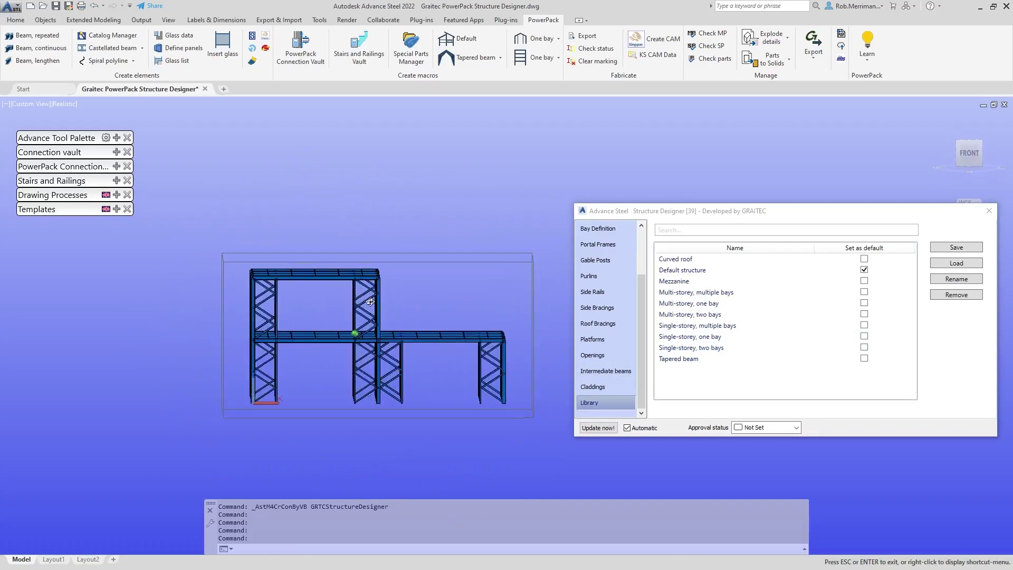
click(231, 231)
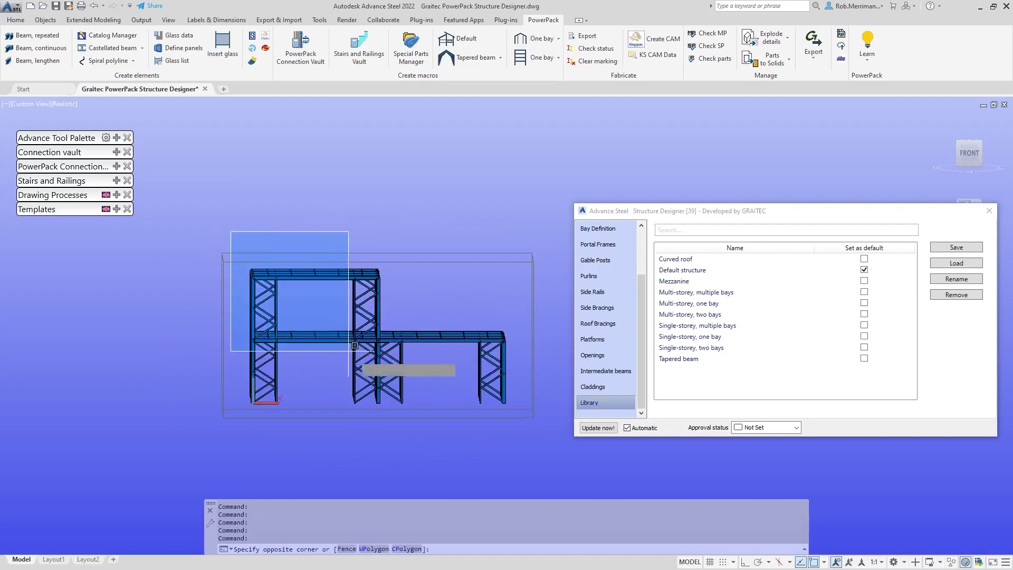
click(385, 405)
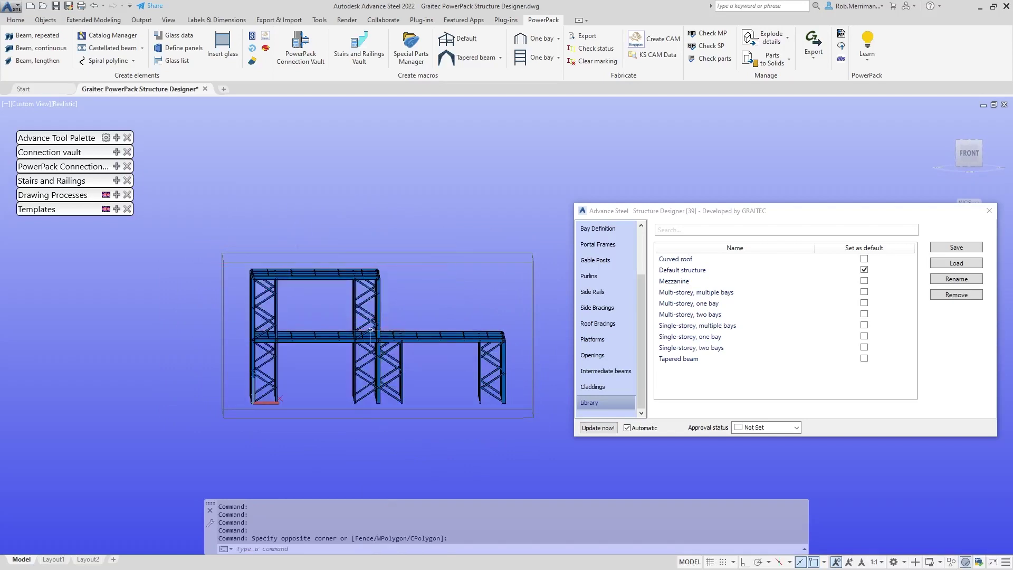
scroll(368, 330, up, 3)
click(364, 314)
scroll(369, 321, down, 2)
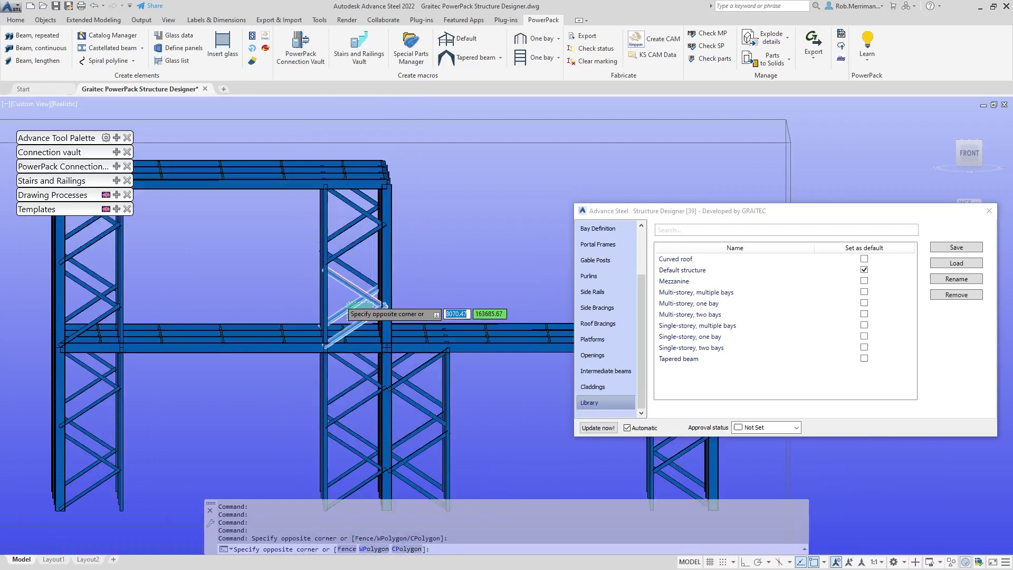
scroll(415, 348, down, 4)
key(Escape)
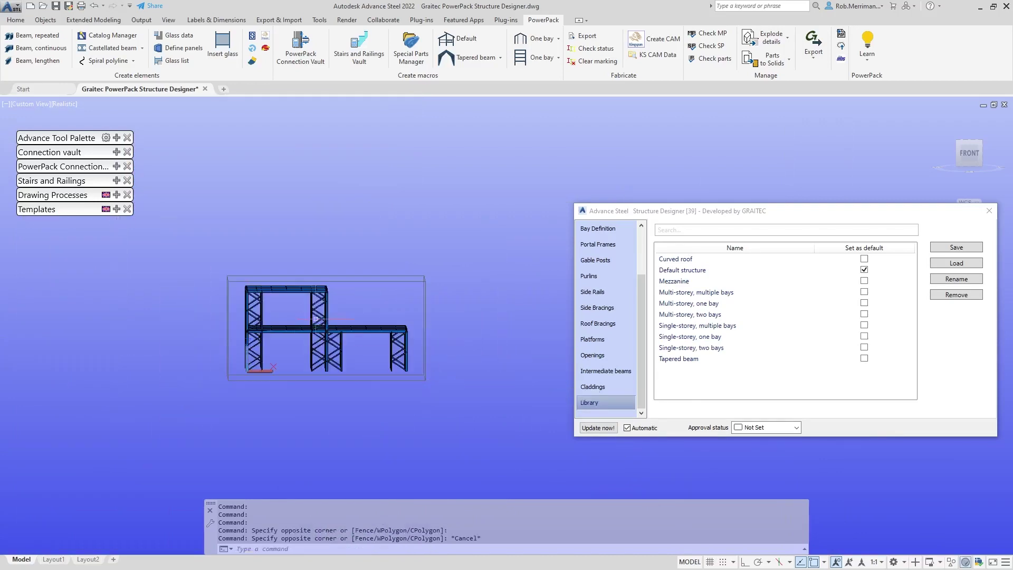
shift+middle_drag(369, 337, 369, 366)
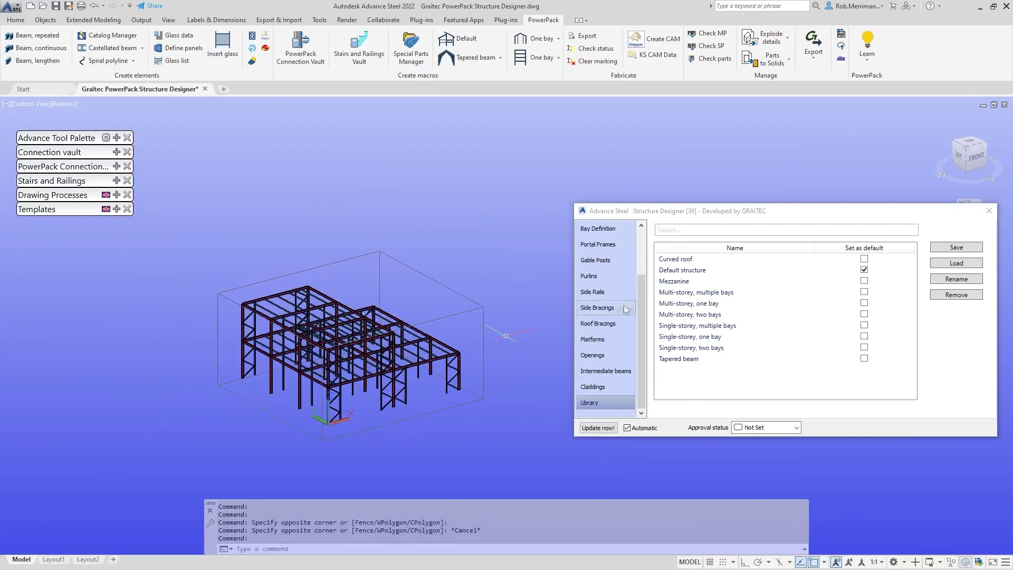
Step: Load the Default structure template from the library to return to the simple portal frame building
click(683, 270)
click(945, 263)
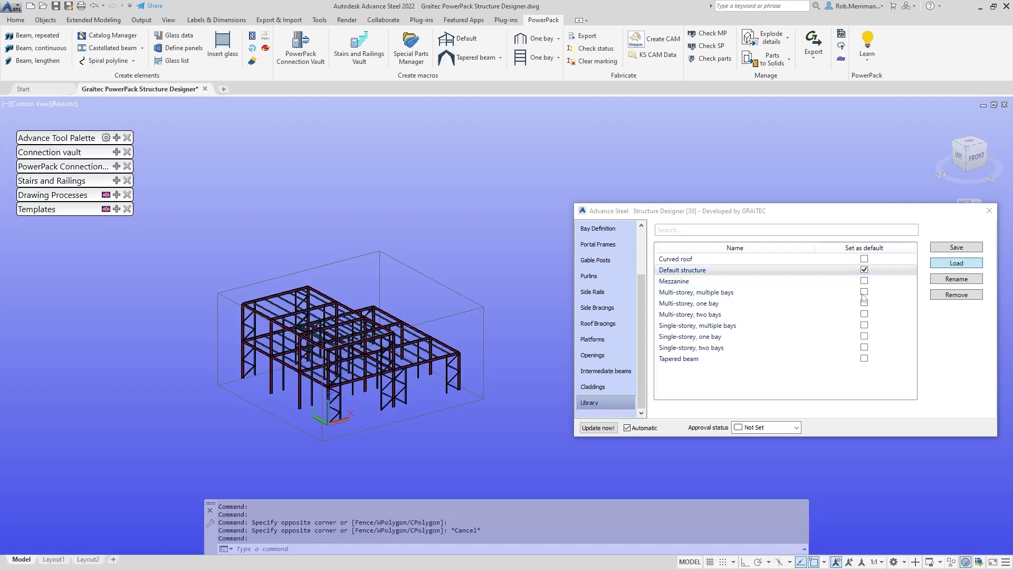
double_click(718, 338)
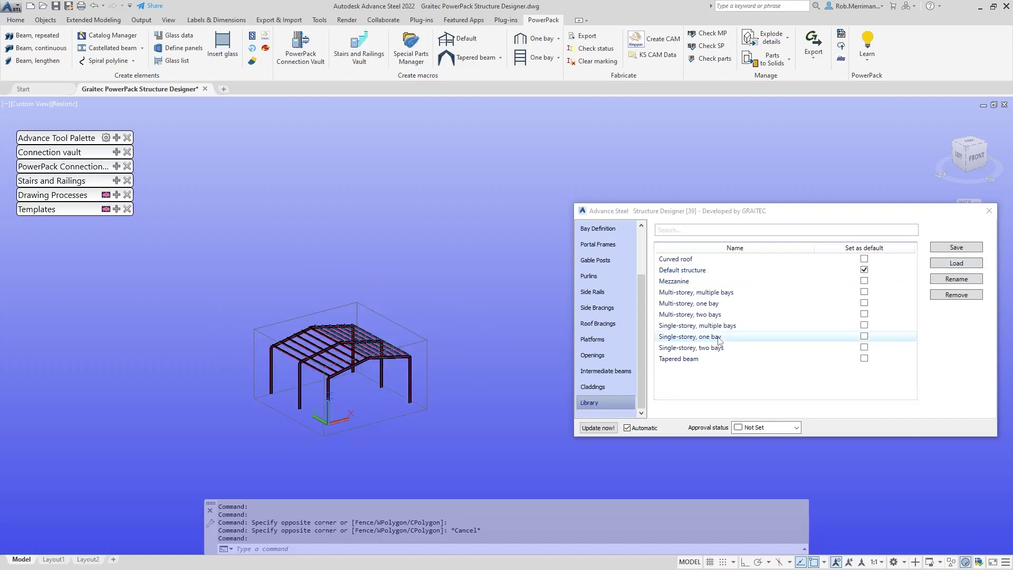
scroll(303, 408, up, 2)
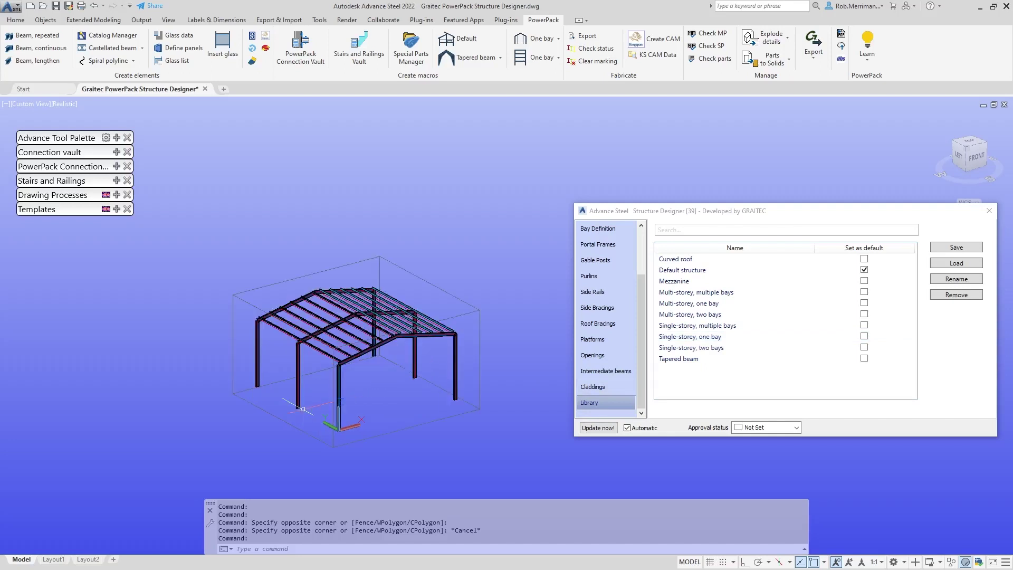
middle_drag(304, 412, 356, 416)
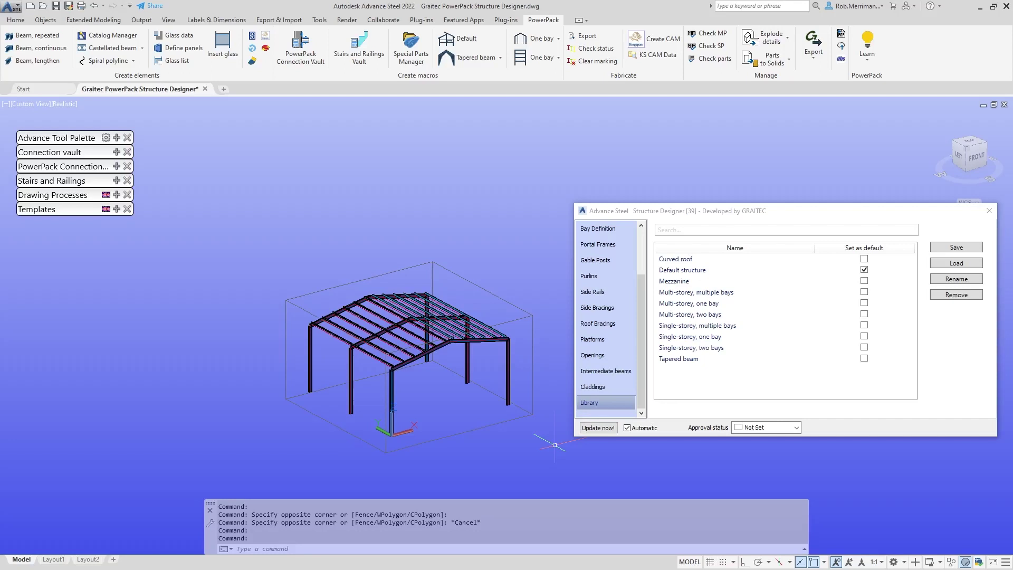
Step: Set the number of rows to 10 for Bay 1 in the building definition
scroll(612, 251, up, 3)
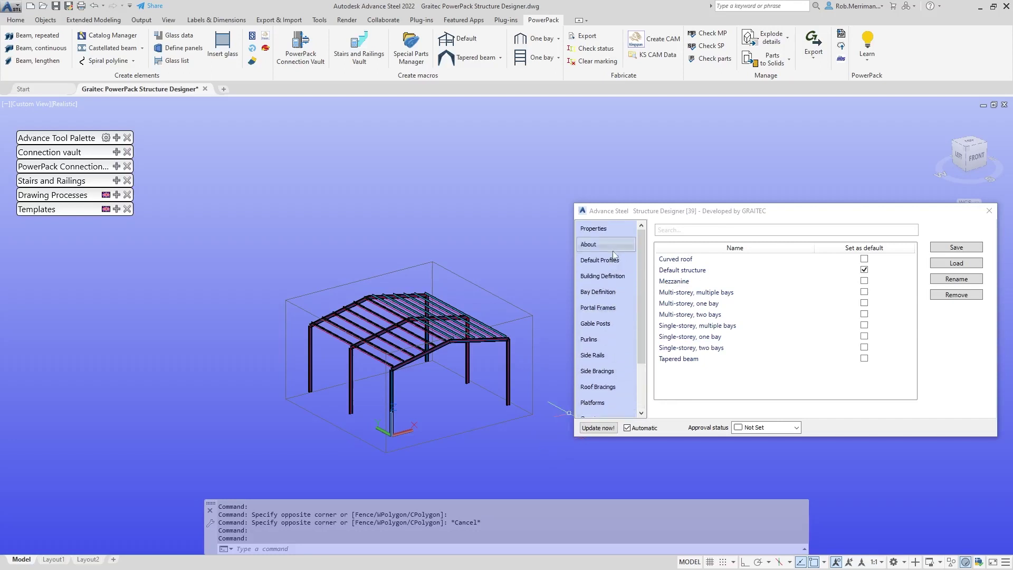
click(617, 260)
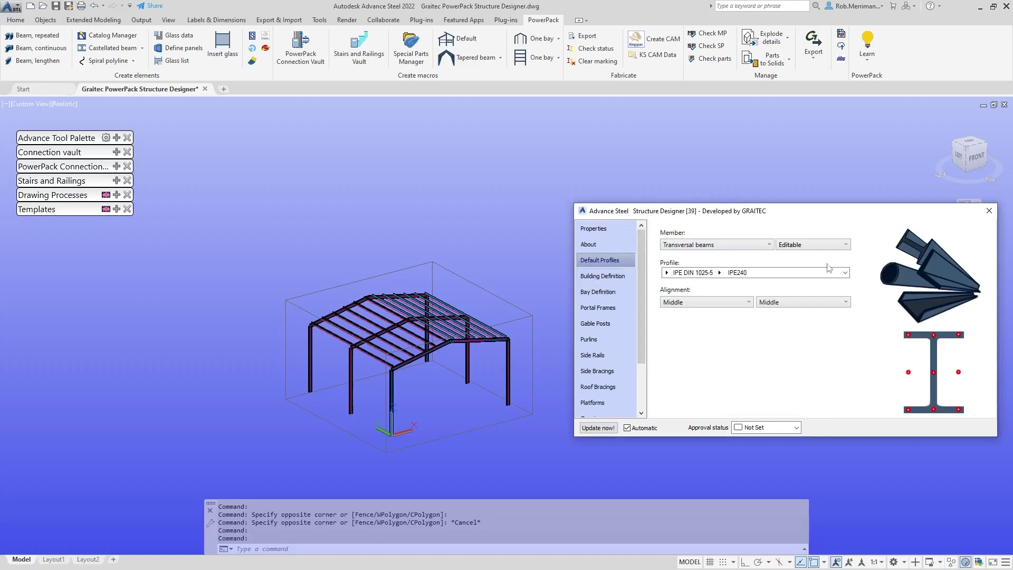
click(609, 276)
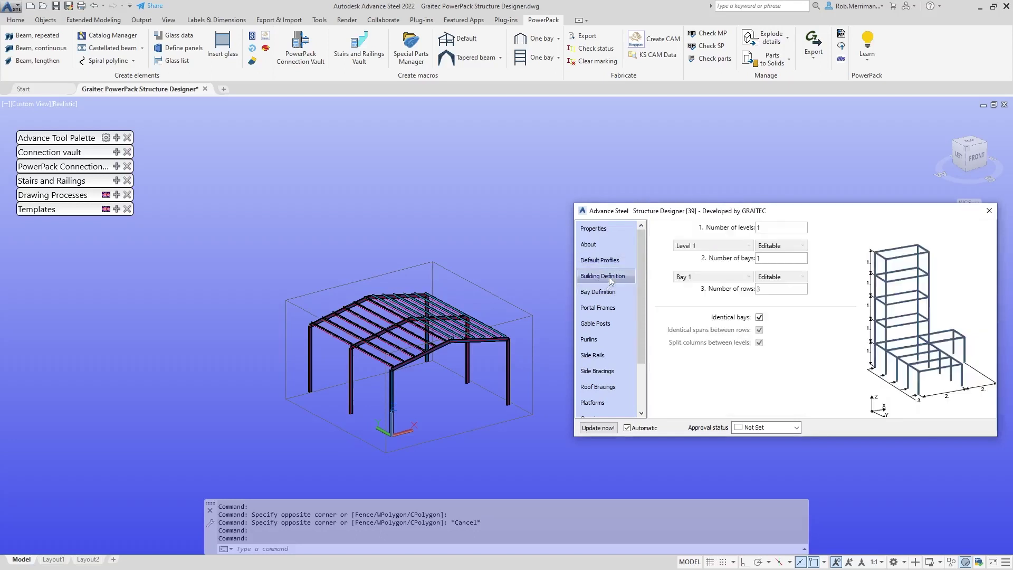
click(764, 288)
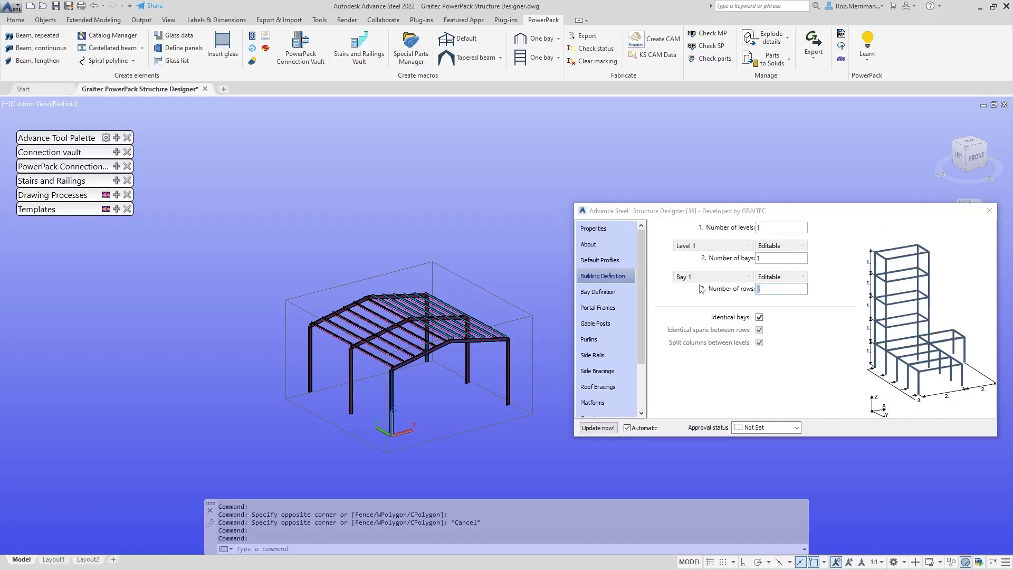
text(10)
scroll(528, 339, down, 3)
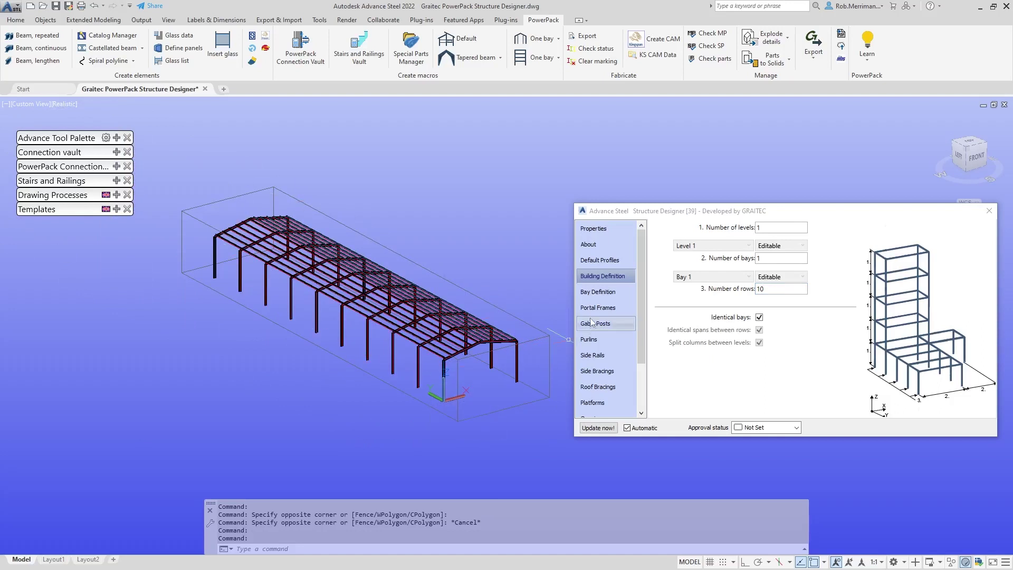
Step: Set the number of rows to 6 for Bay 1 in the building definition
click(765, 289)
text(6)
click(612, 292)
scroll(549, 356, up, 2)
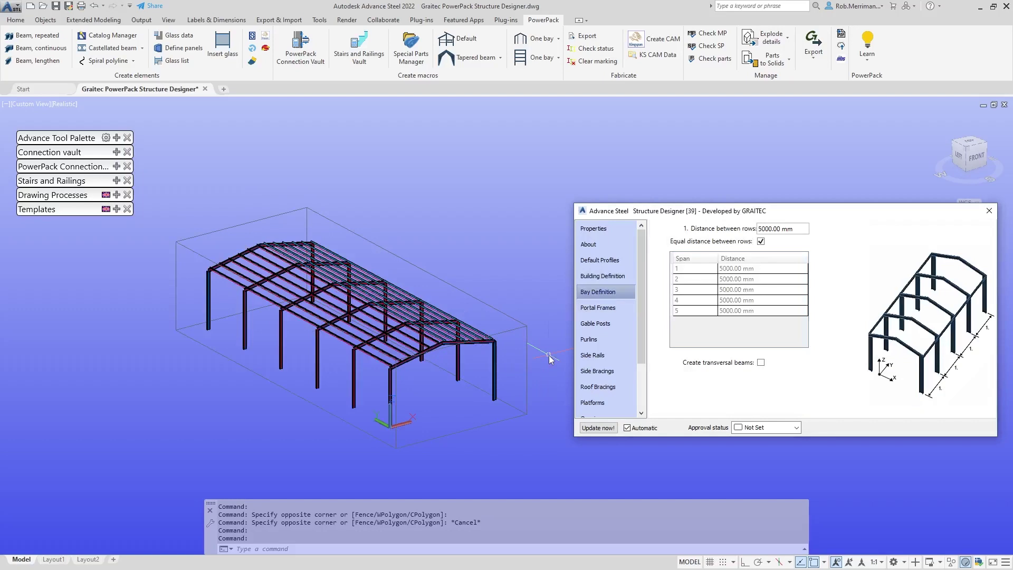
shift+middle_drag(448, 243, 508, 260)
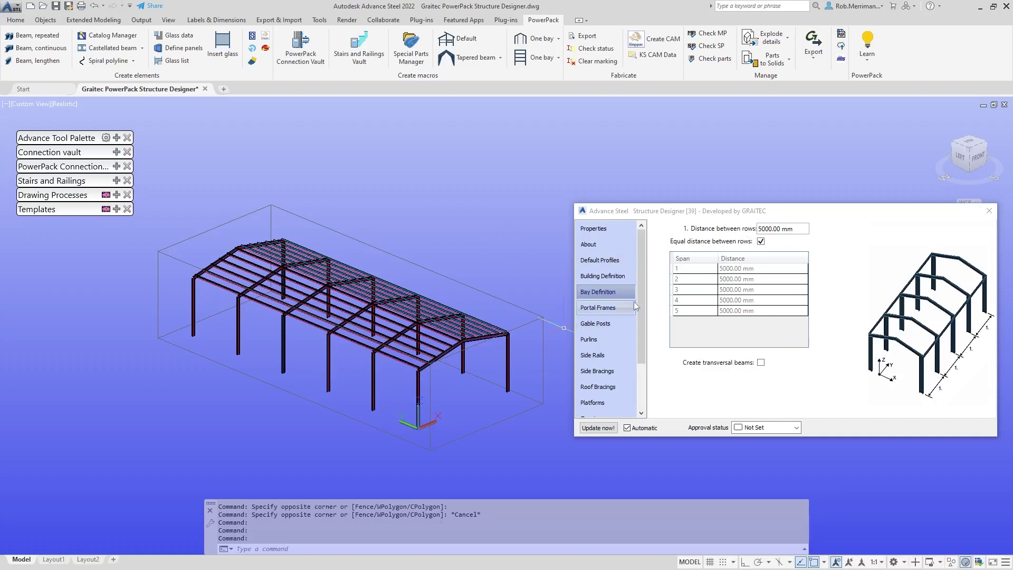
click(617, 276)
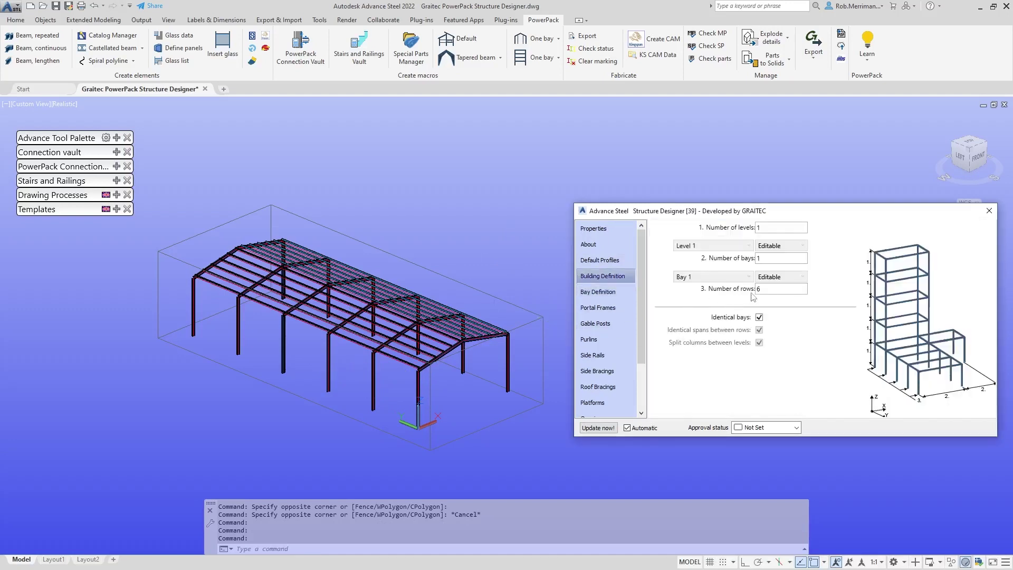
Step: Turn off equal distance between rows in the bay definition and set the span 3 distance to 6500 mm
click(599, 292)
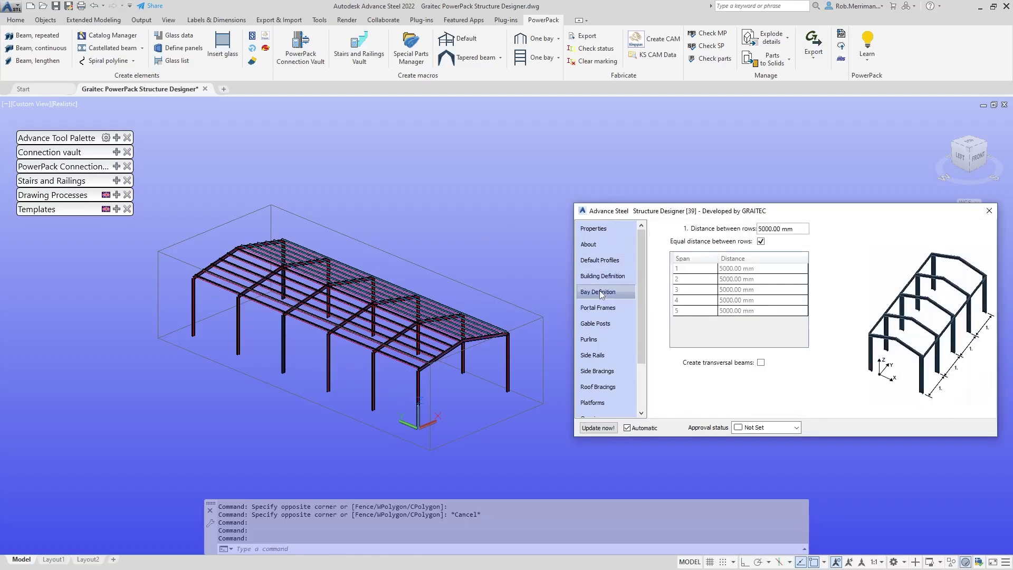
click(760, 242)
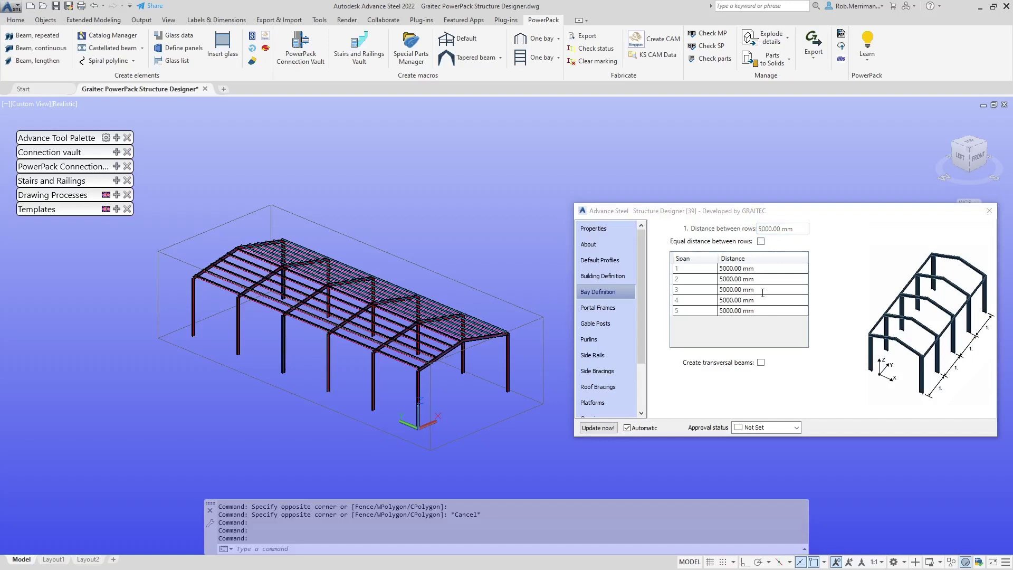
click(762, 290)
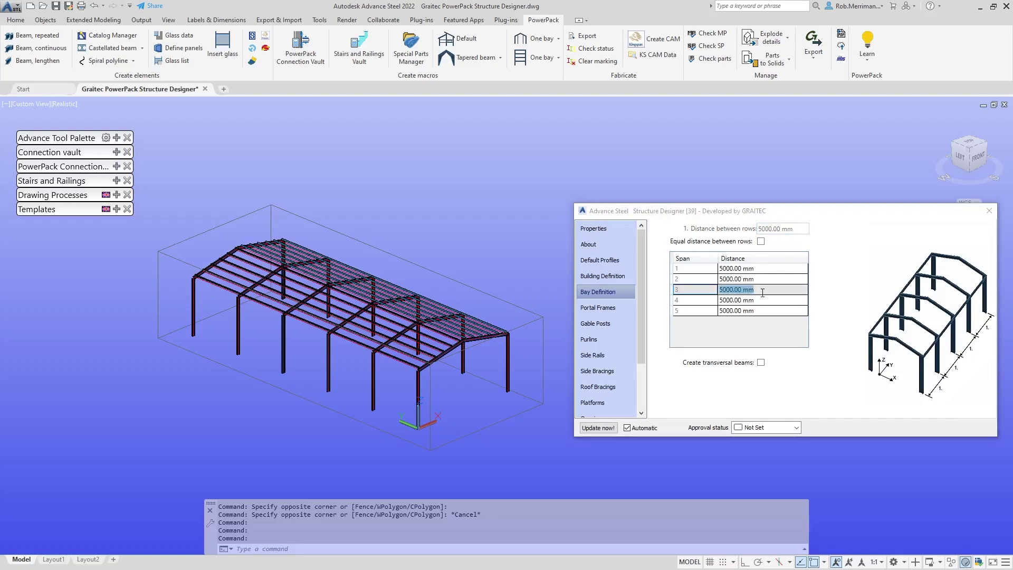
text(6500)
key(Return)
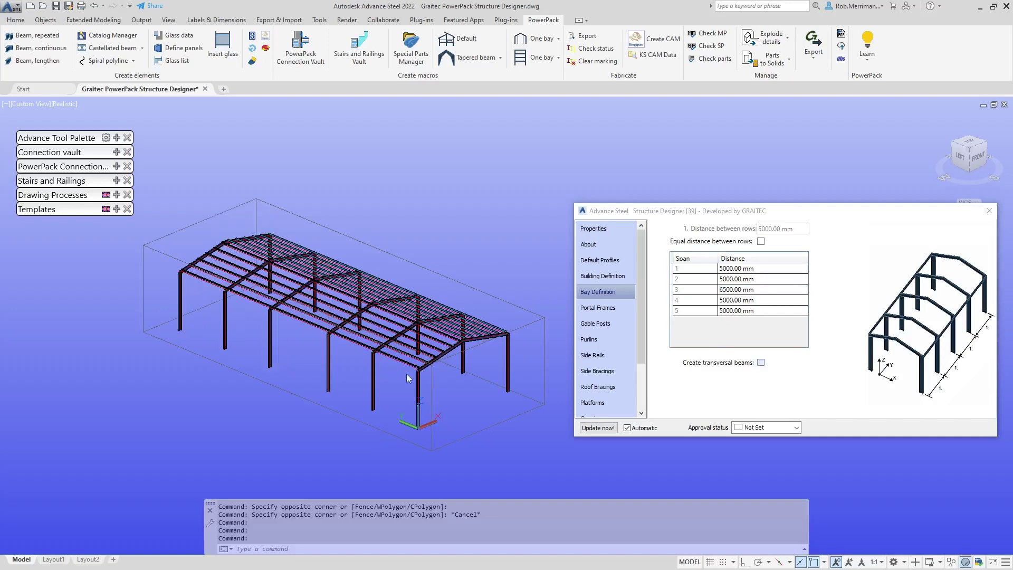
Step: Enable the creation of transversal beams between the portal frames of the bay
scroll(389, 361, up, 3)
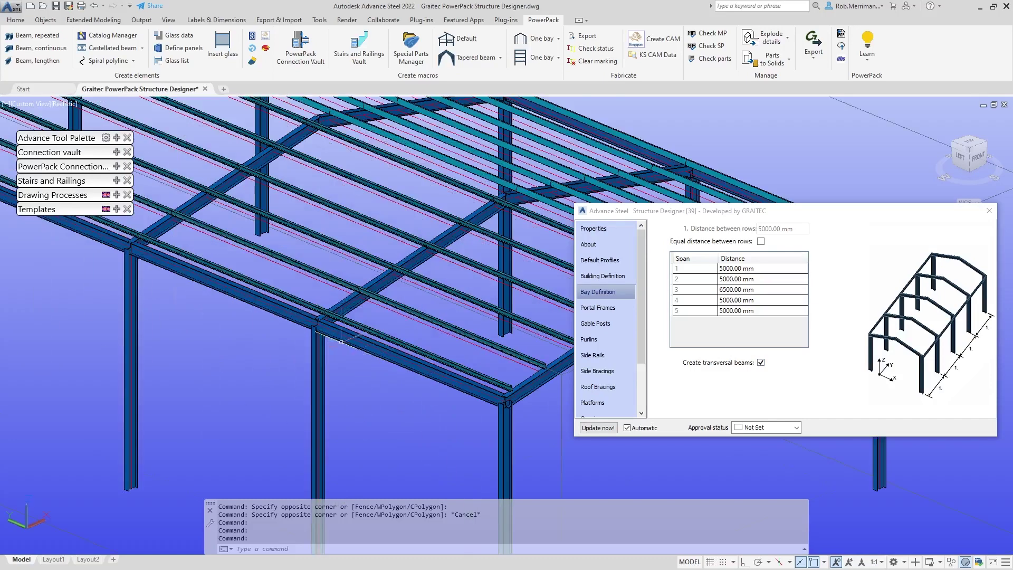
scroll(383, 349, down, 5)
scroll(364, 333, up, 2)
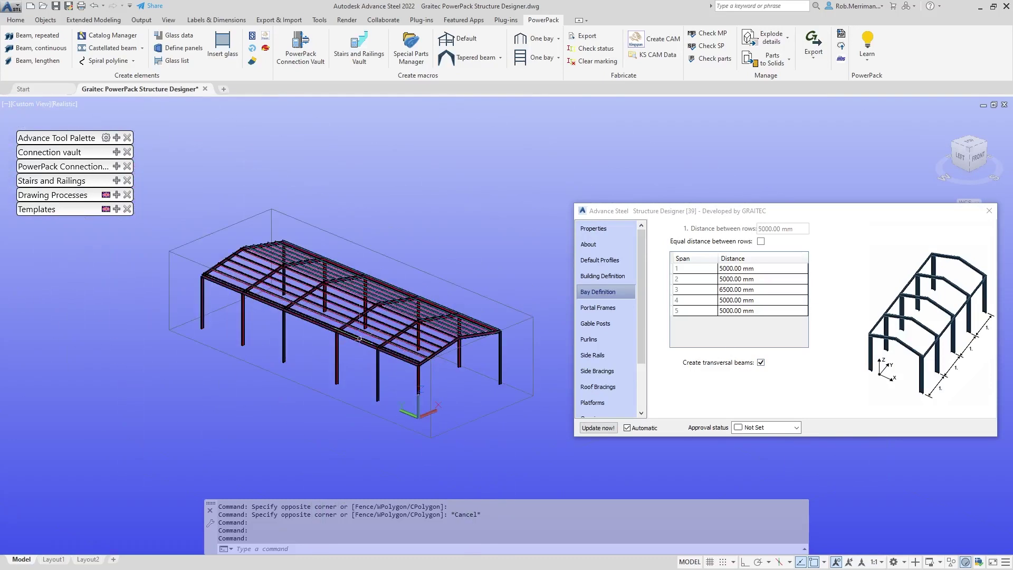
Step: Set the left column profile of portal Frame 1 to IPE330 and copy it to all columns of the frame
click(589, 308)
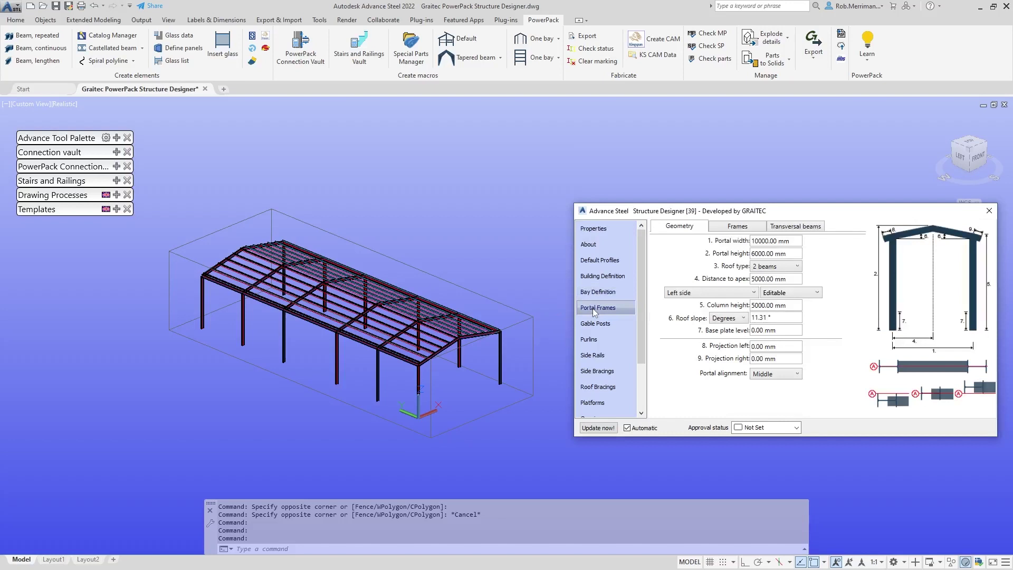
scroll(603, 311, down, 1)
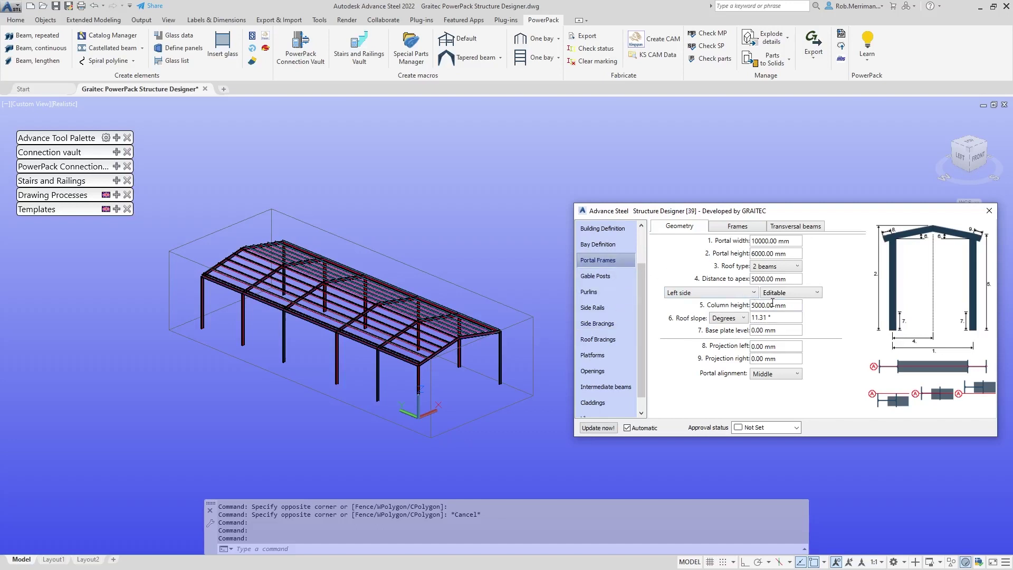
click(742, 230)
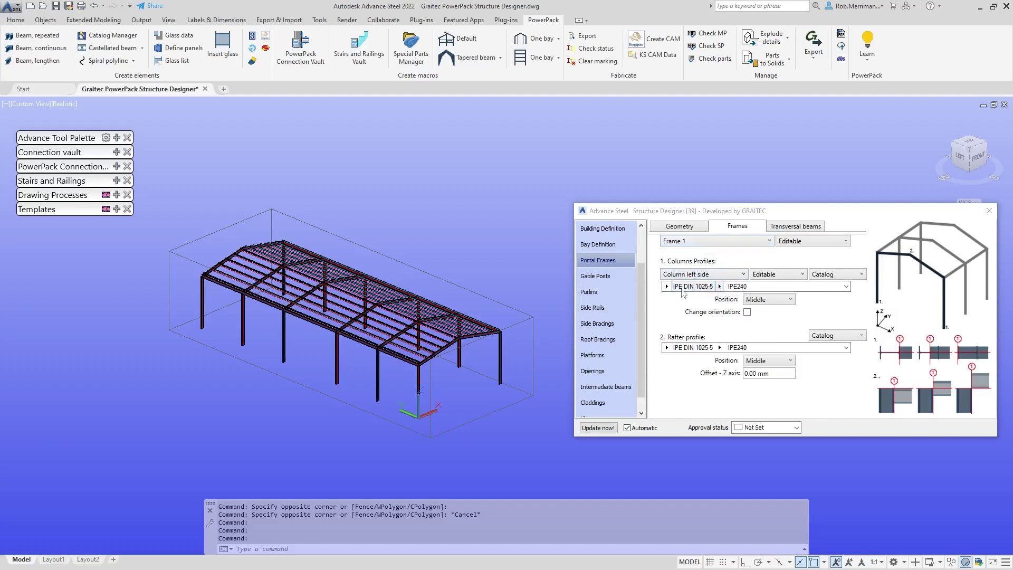
click(719, 287)
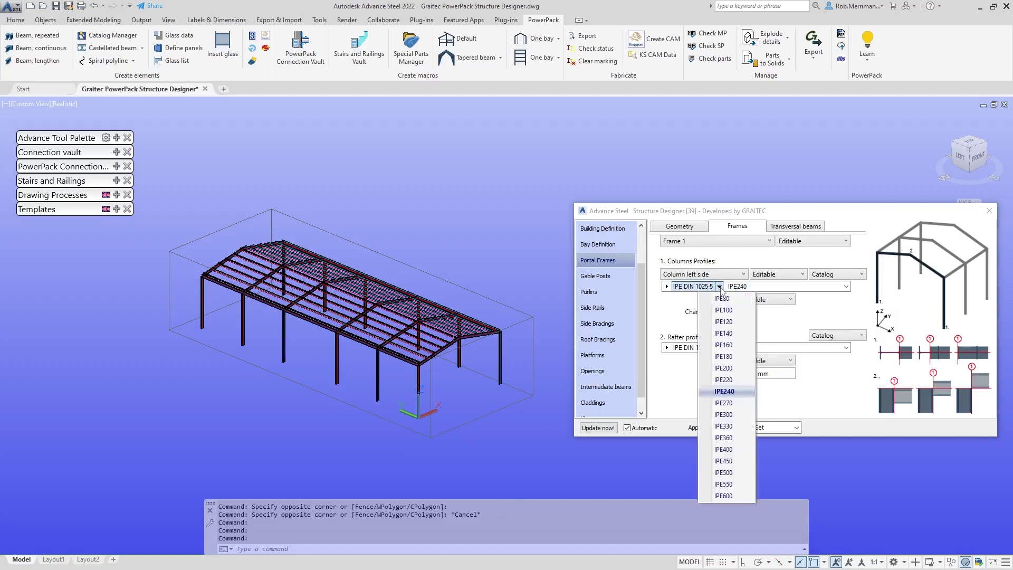
click(723, 427)
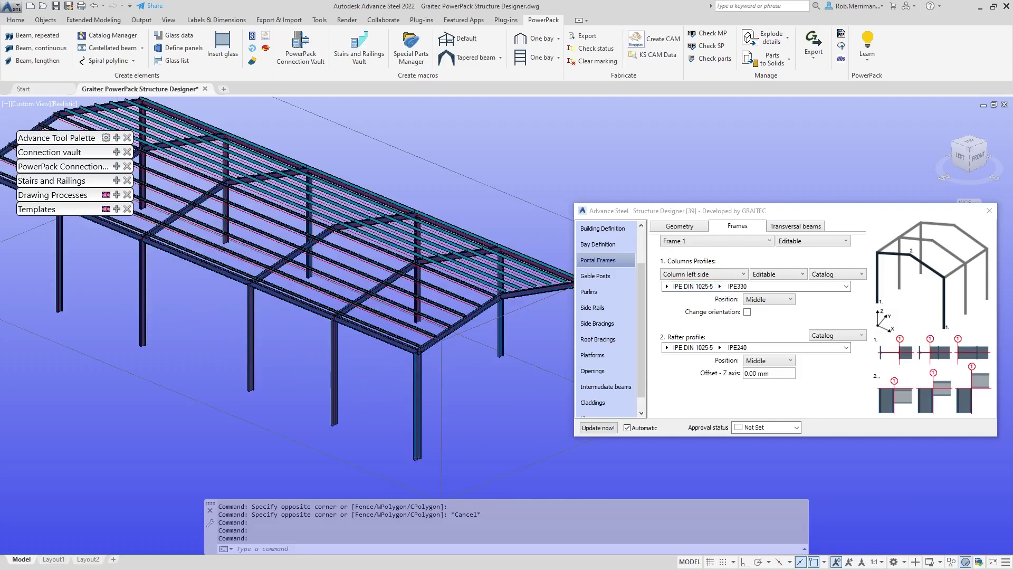
click(789, 275)
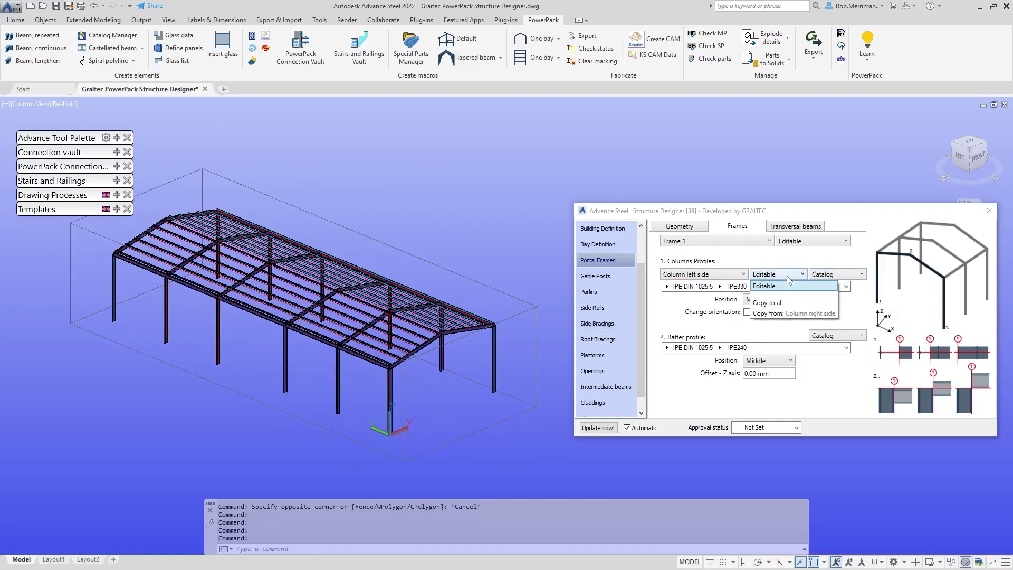
click(788, 303)
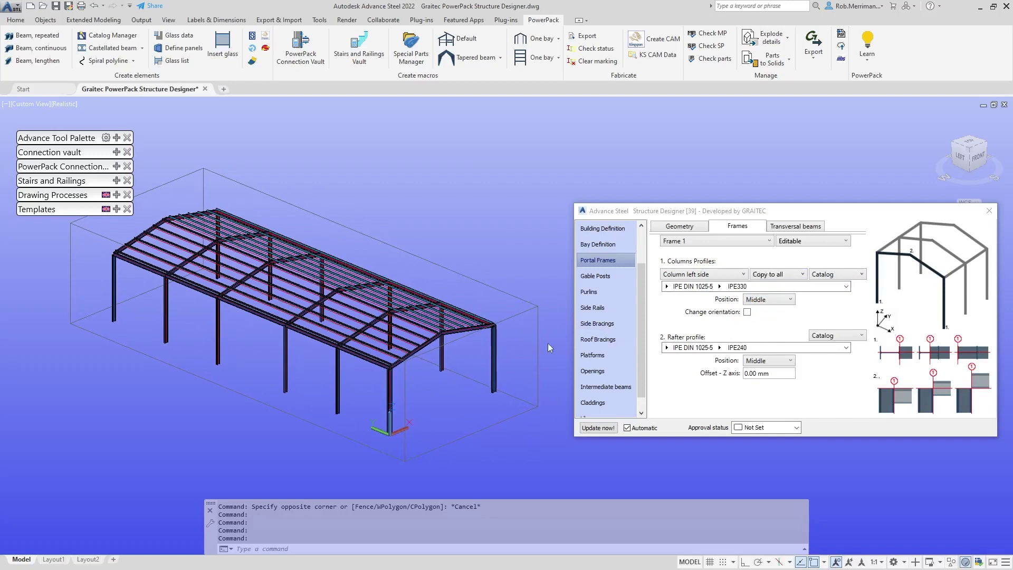
Step: Set the rafter profile of Frame 1 to IPE360 with its position at Top
click(718, 347)
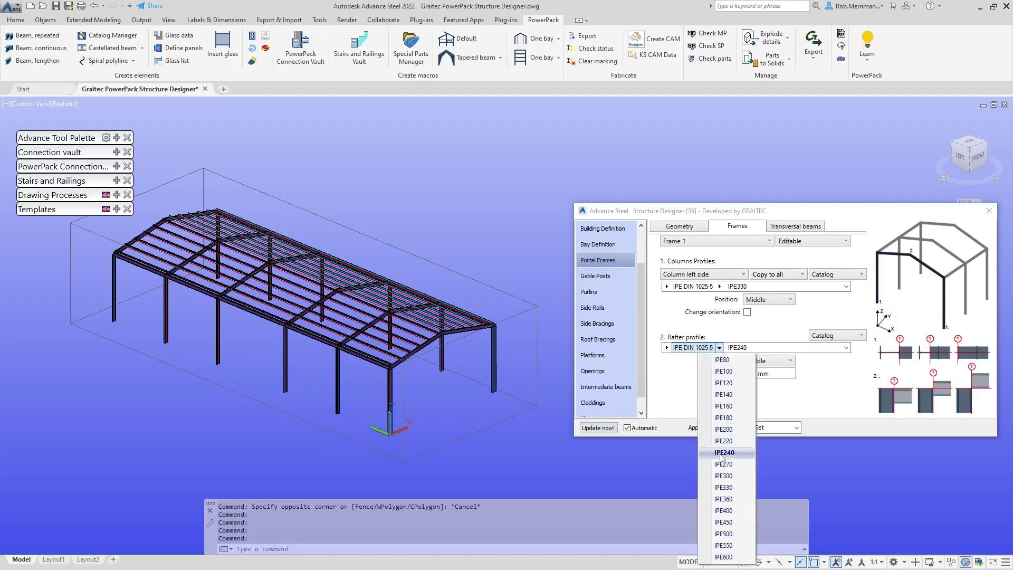
click(733, 500)
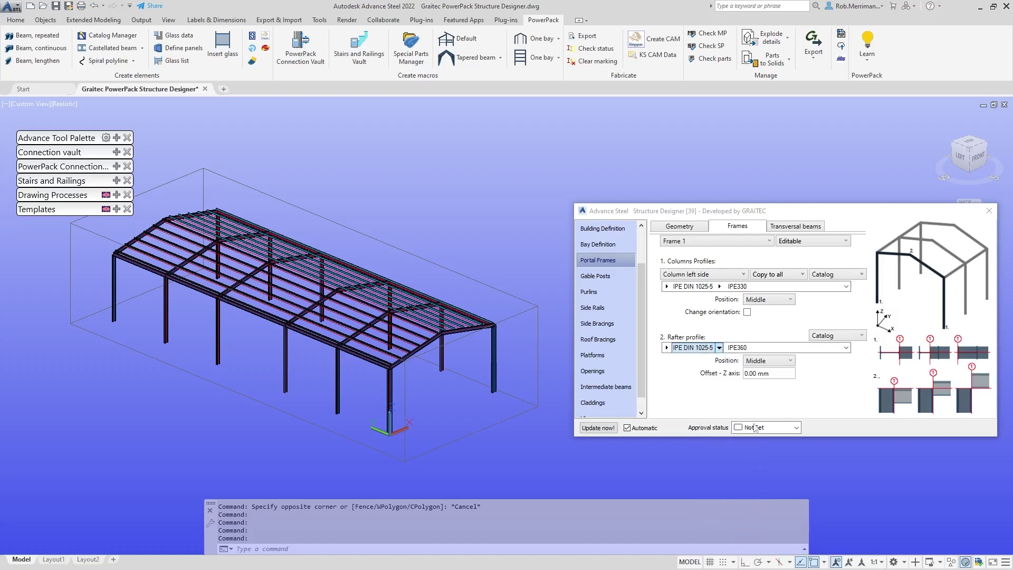
click(768, 360)
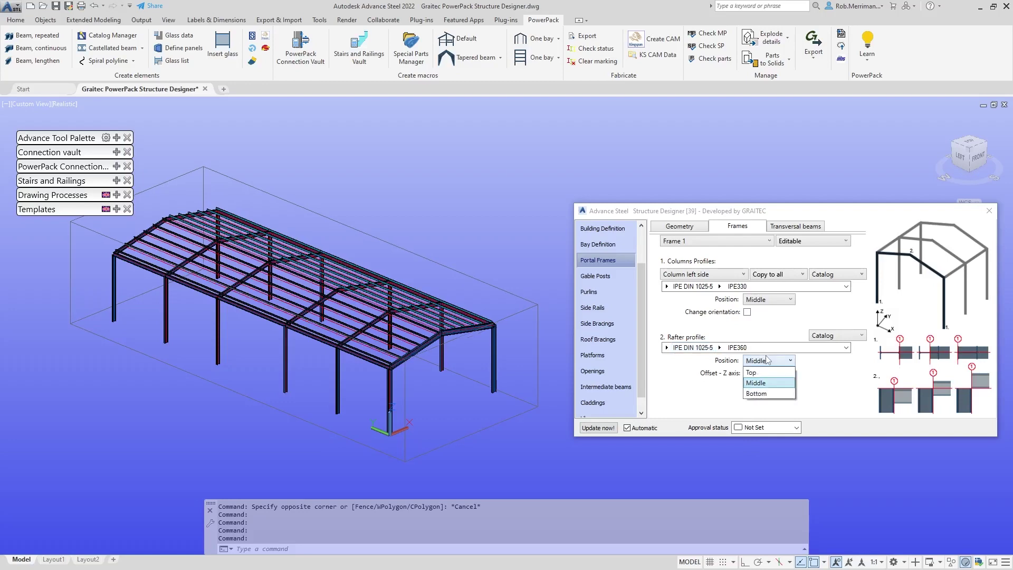
click(454, 336)
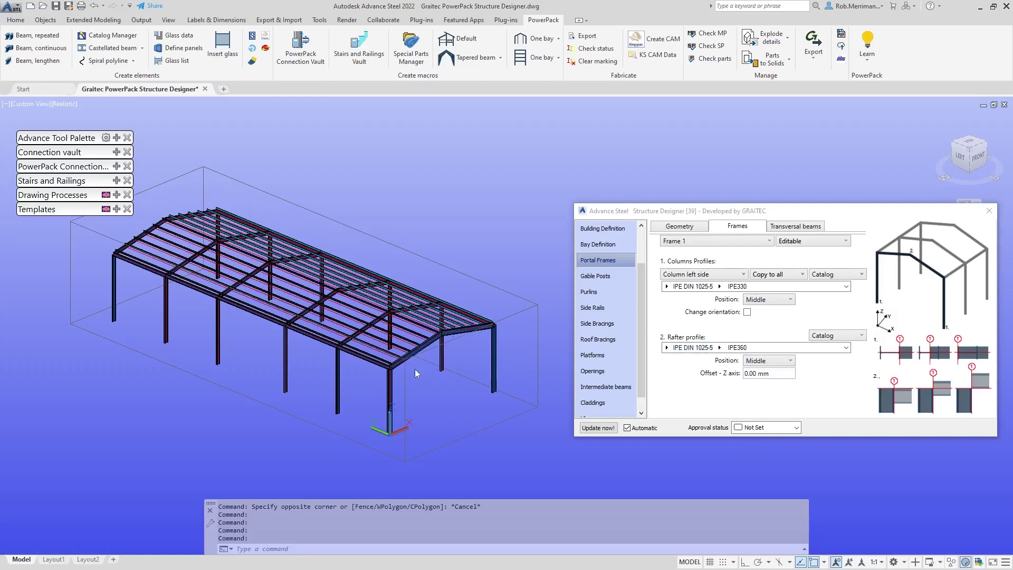
scroll(453, 343, up, 6)
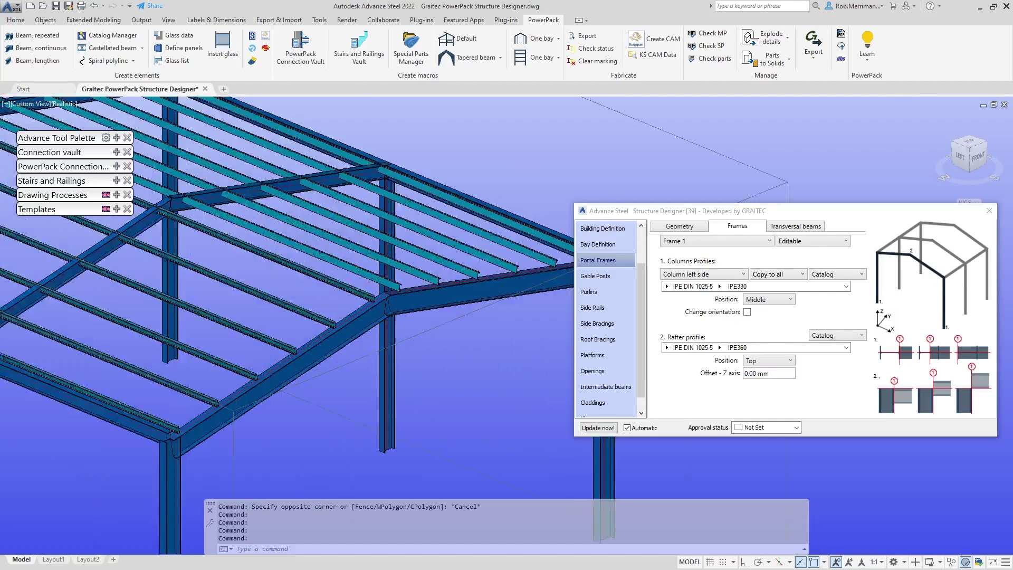
scroll(427, 305, down, 6)
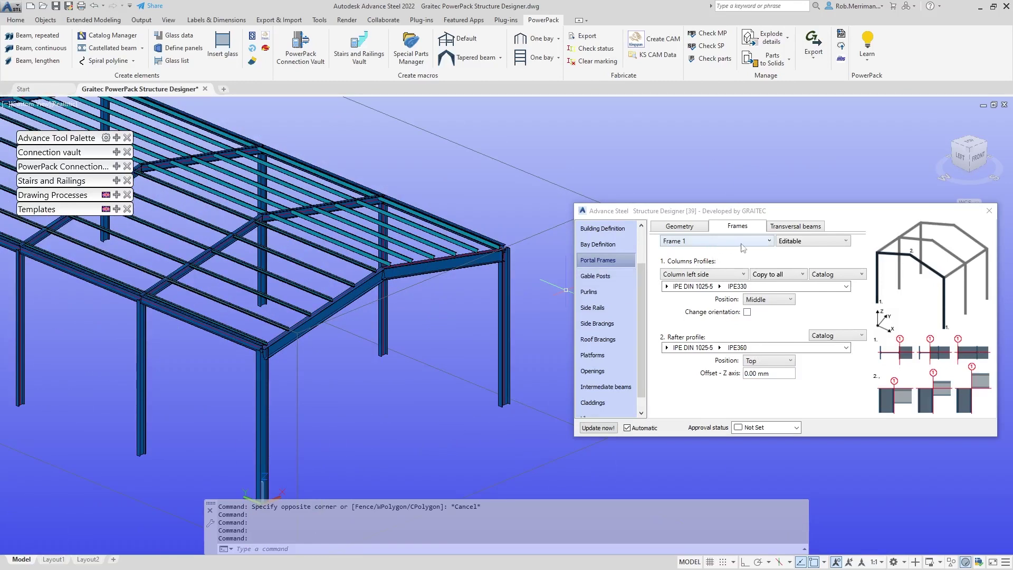
Step: Copy the column and rafter settings of Frame 1 to all portal frames
click(806, 244)
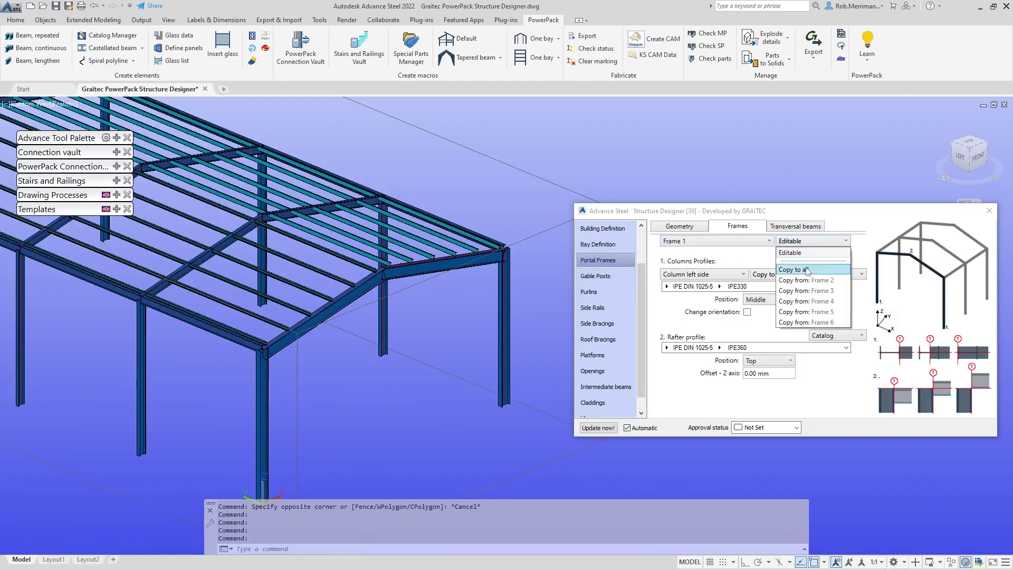
click(441, 342)
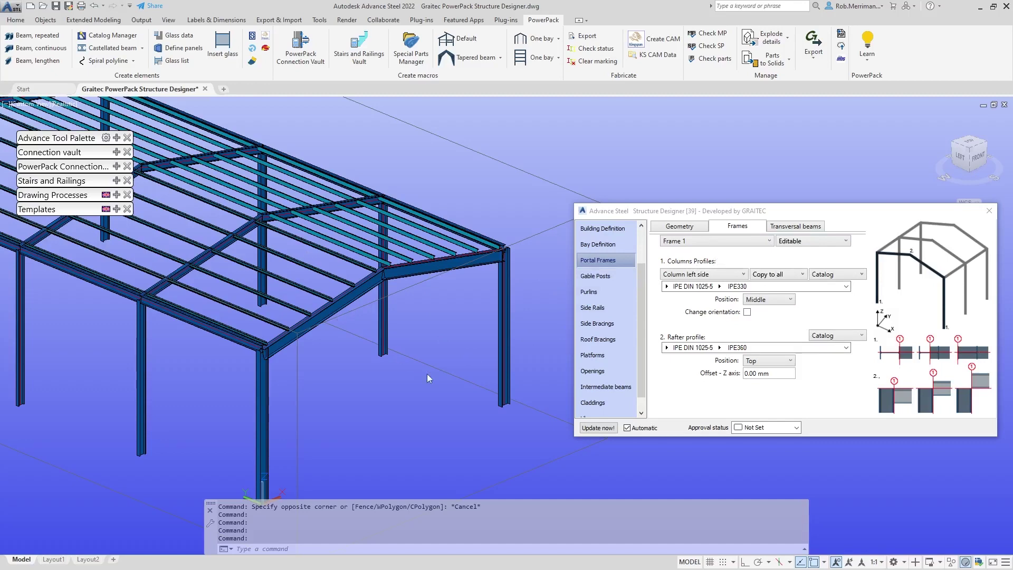
scroll(445, 395, down, 6)
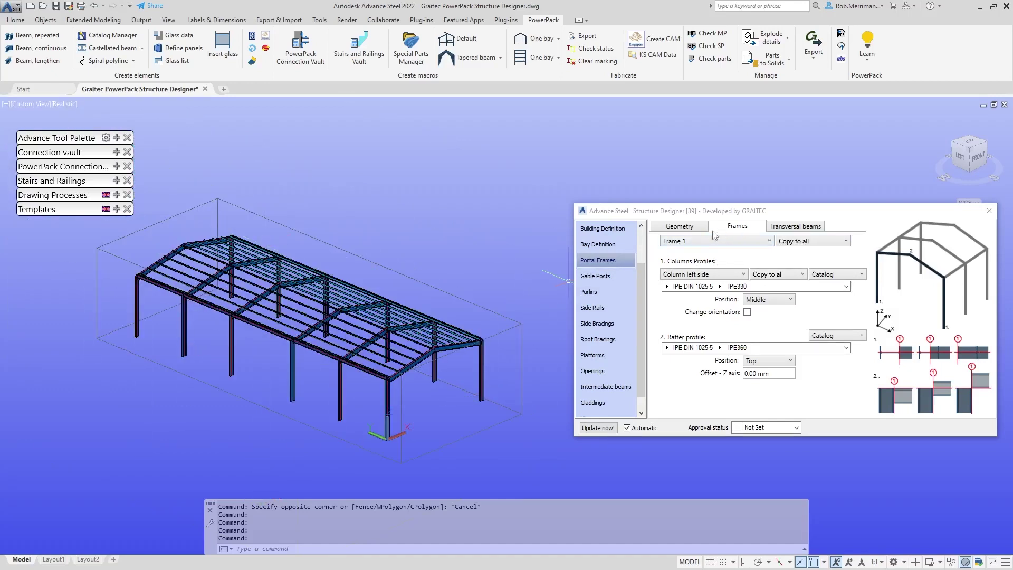
Step: Try a center gable post on Portal 1 by enabling it, and disable it again
click(792, 228)
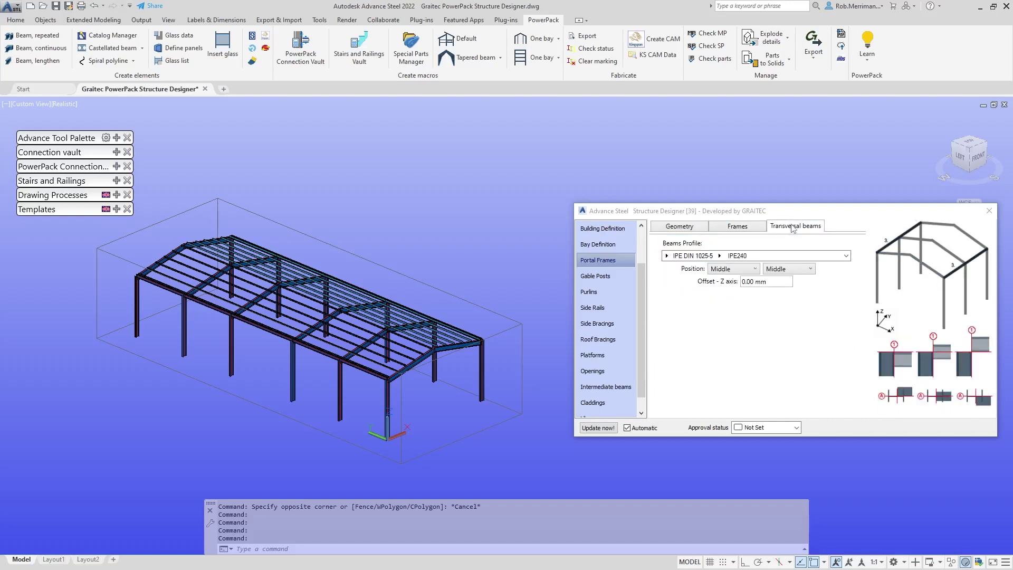
click(619, 277)
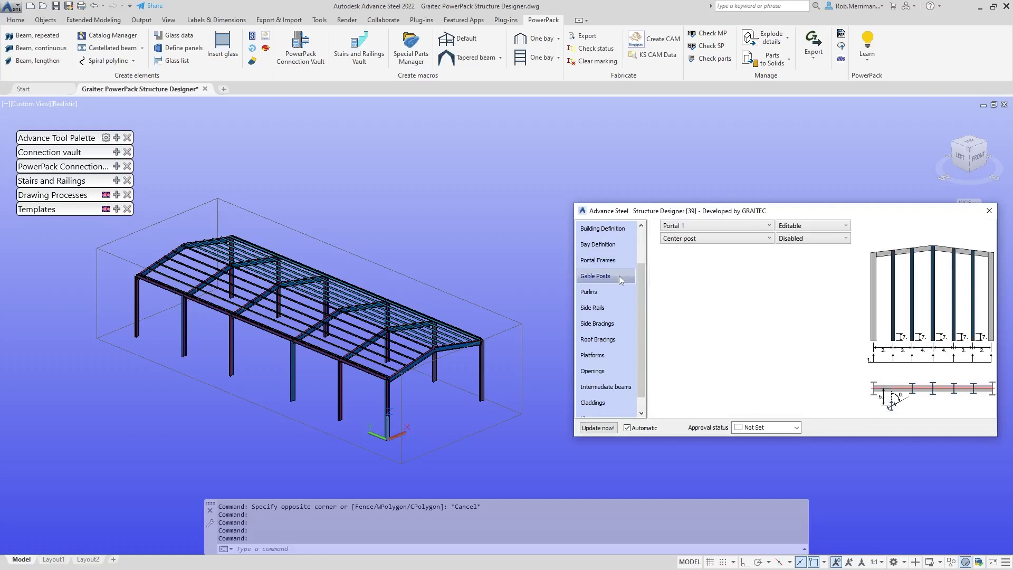
click(689, 227)
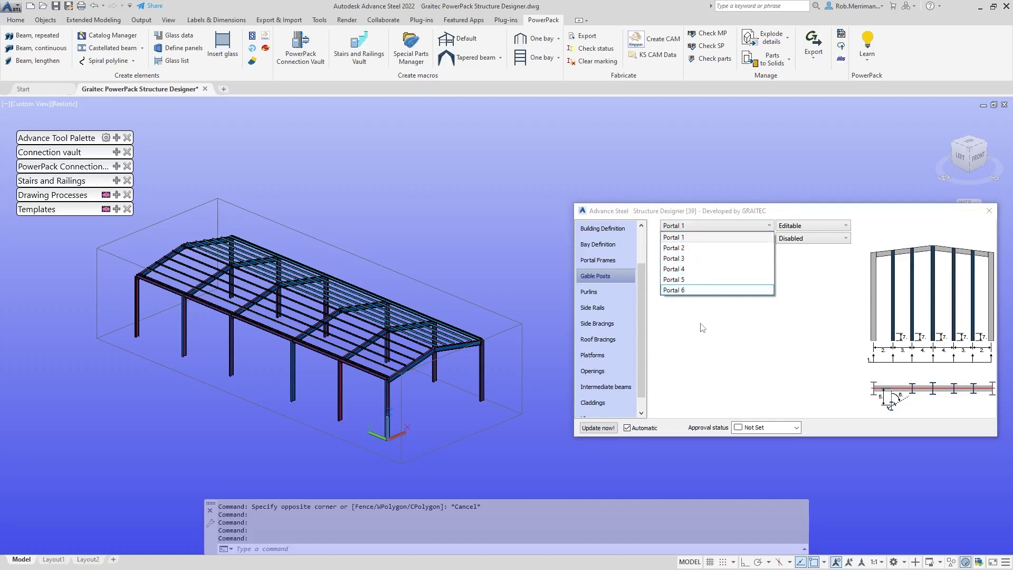
click(701, 238)
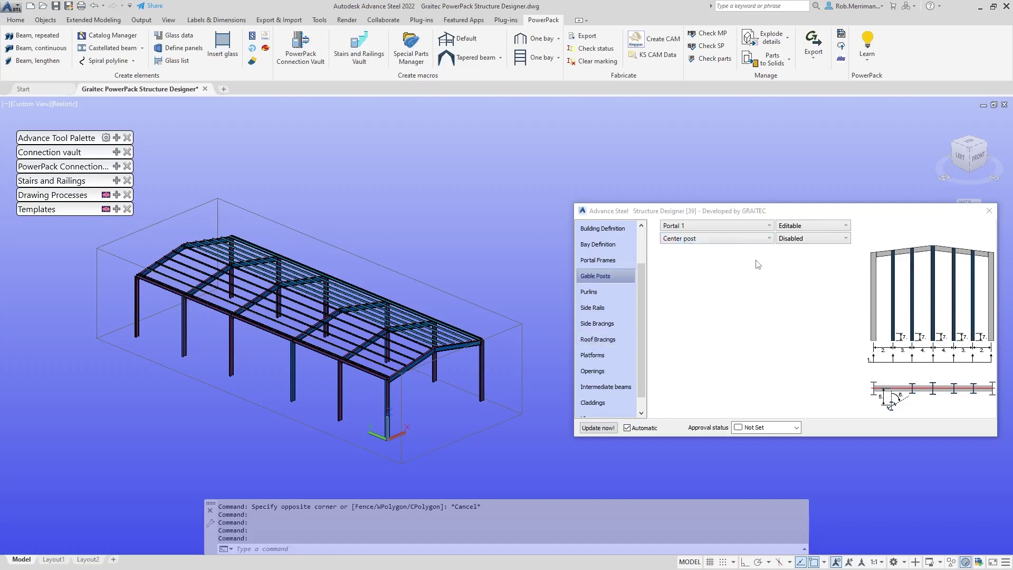
click(711, 240)
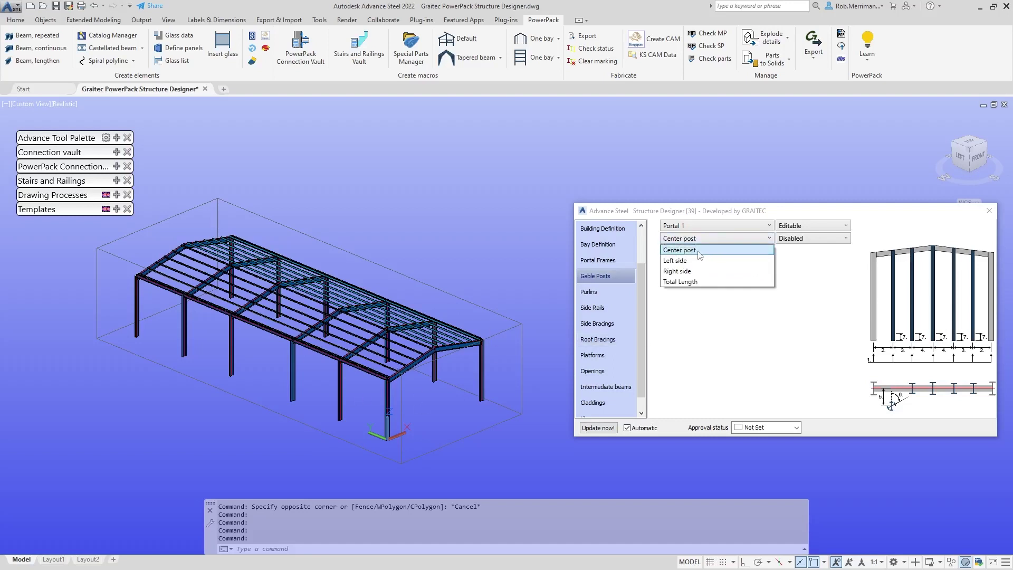
click(807, 260)
click(803, 239)
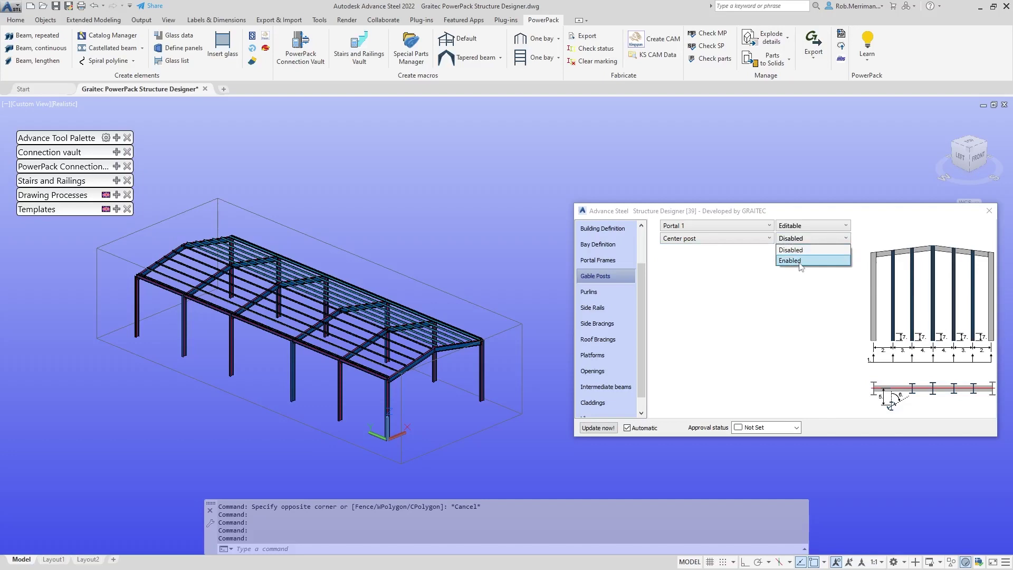
click(799, 261)
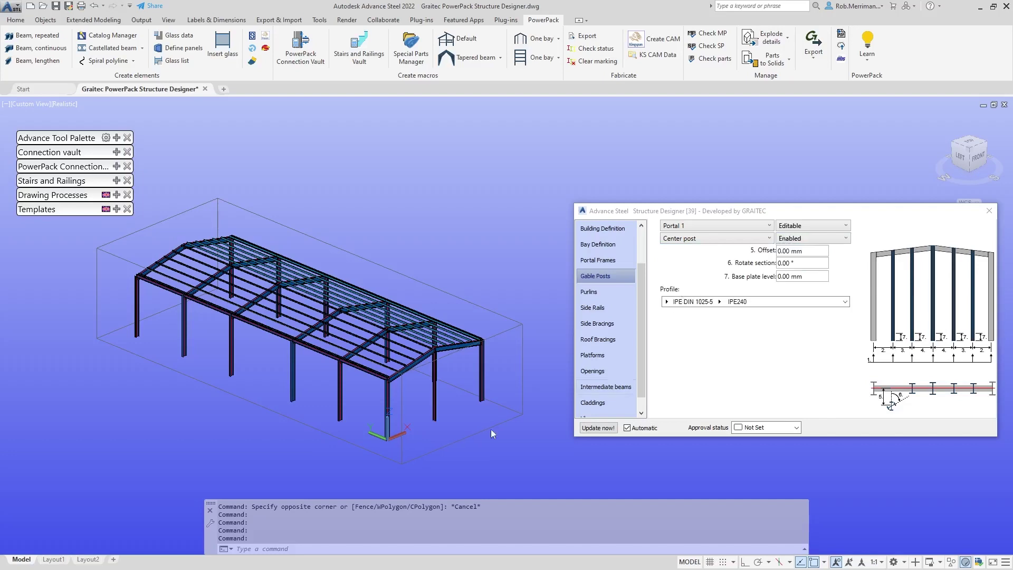
scroll(443, 411, up, 2)
shift+middle_drag(441, 413, 434, 416)
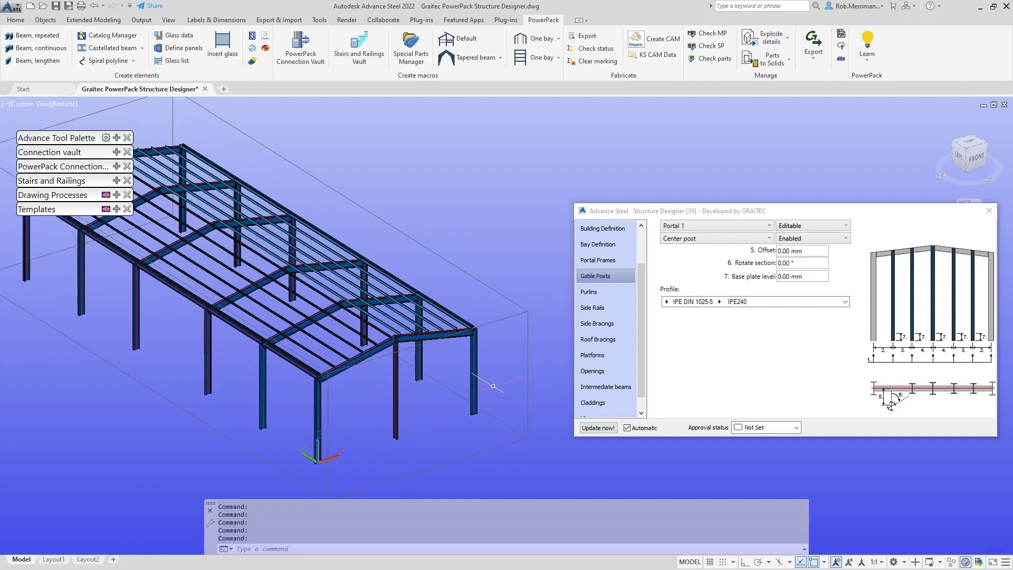
click(822, 240)
click(791, 250)
Step: Enable gable posts over the total length of Portal 1 with 4 posts
click(706, 238)
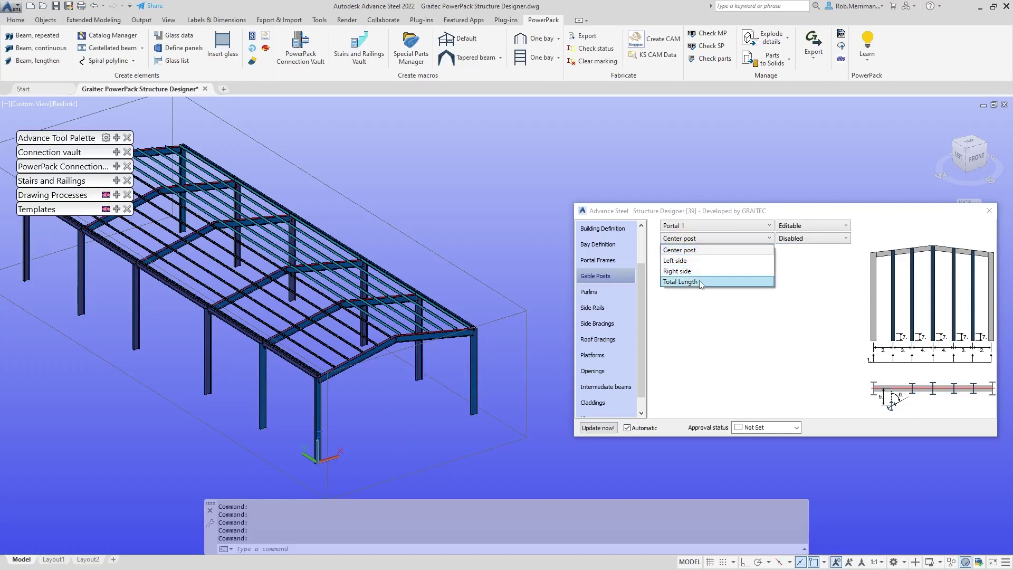
click(700, 282)
click(803, 240)
key(Return)
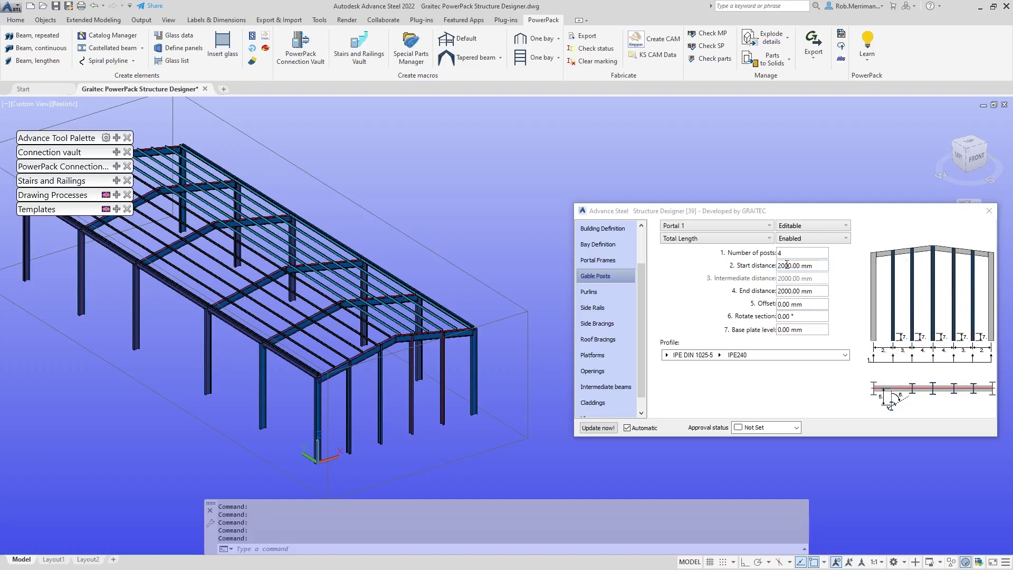
Step: Disable the total-length gable posts on Portal 1
click(805, 240)
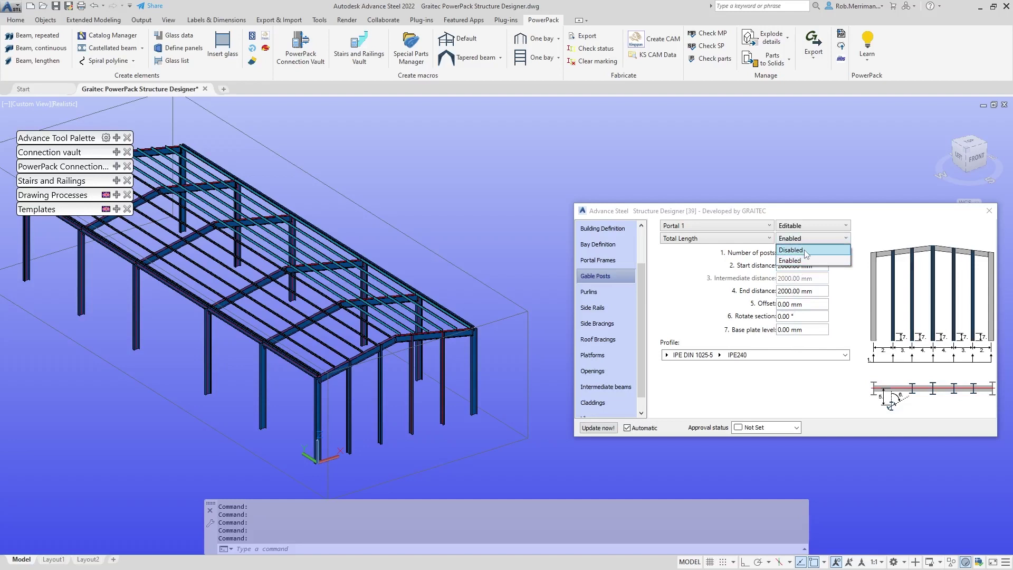
click(681, 228)
click(681, 227)
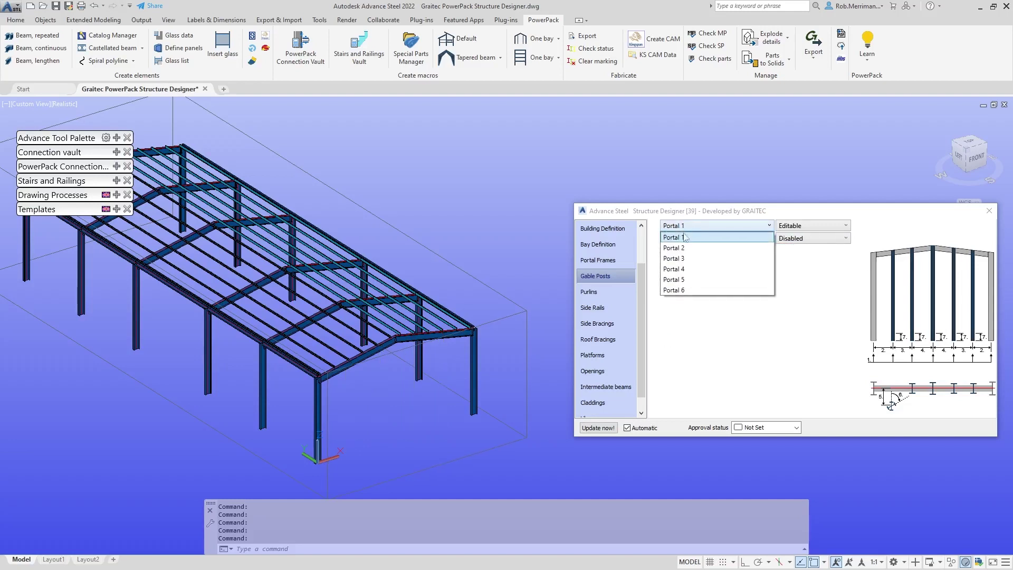
click(675, 346)
Step: Enable side rails on the left side of the building between Portals 1 - 2
click(612, 294)
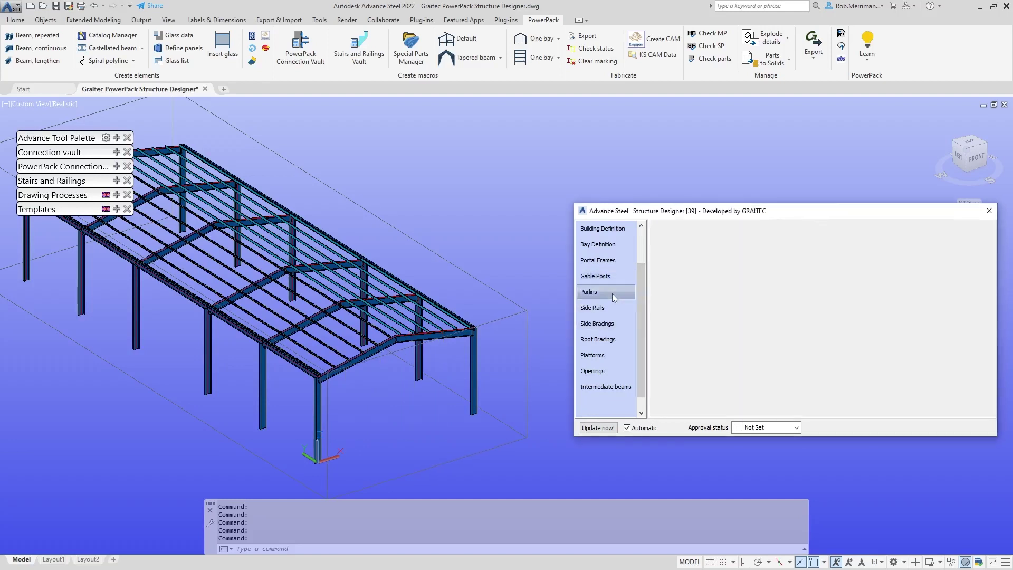
scroll(505, 386, down, 2)
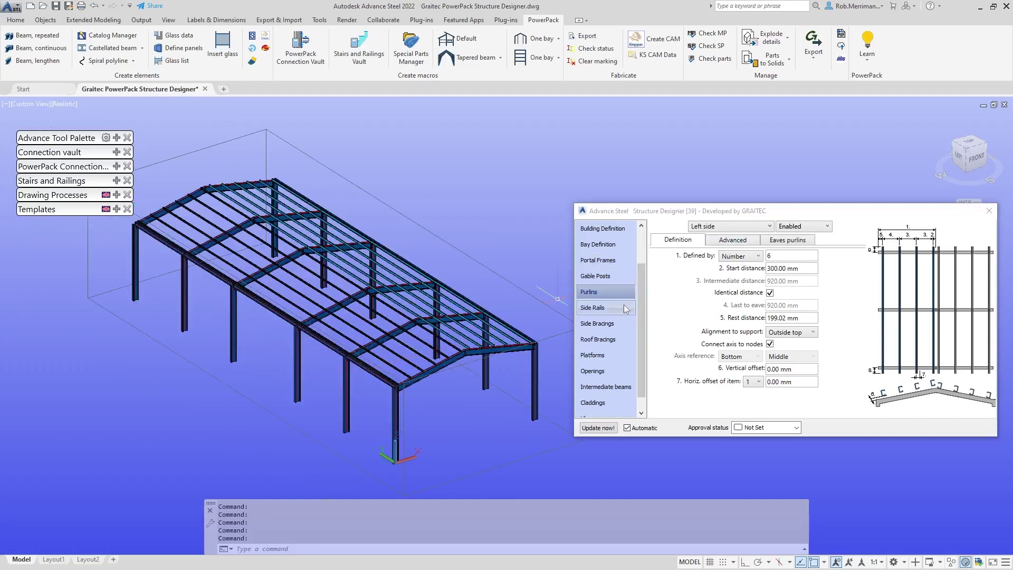
click(624, 308)
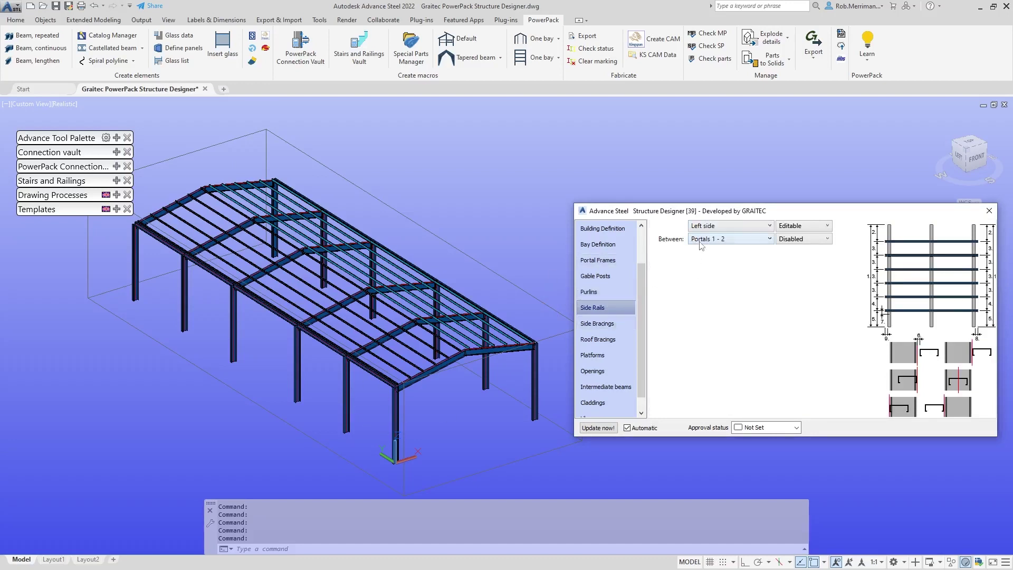
click(824, 239)
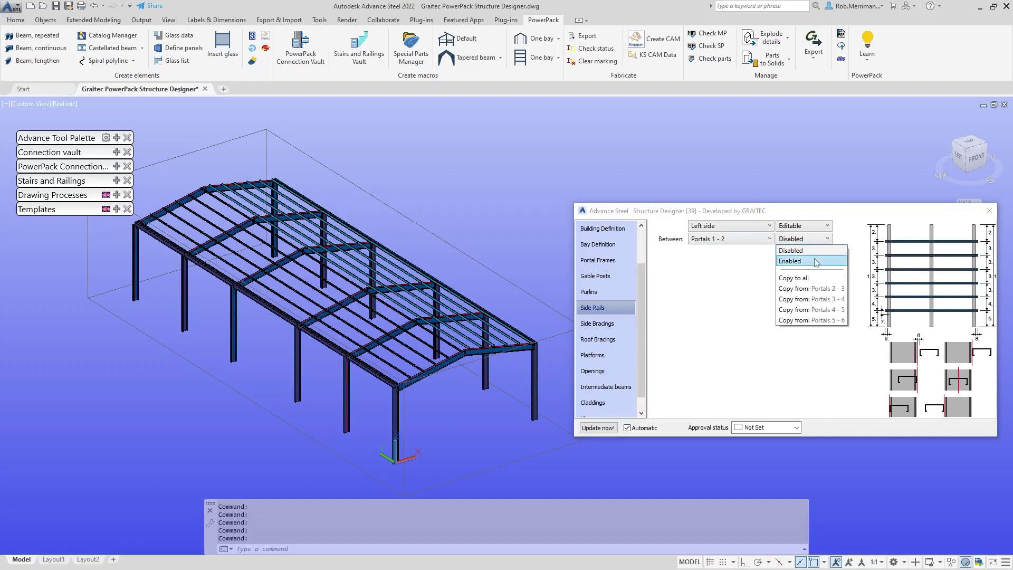
click(815, 261)
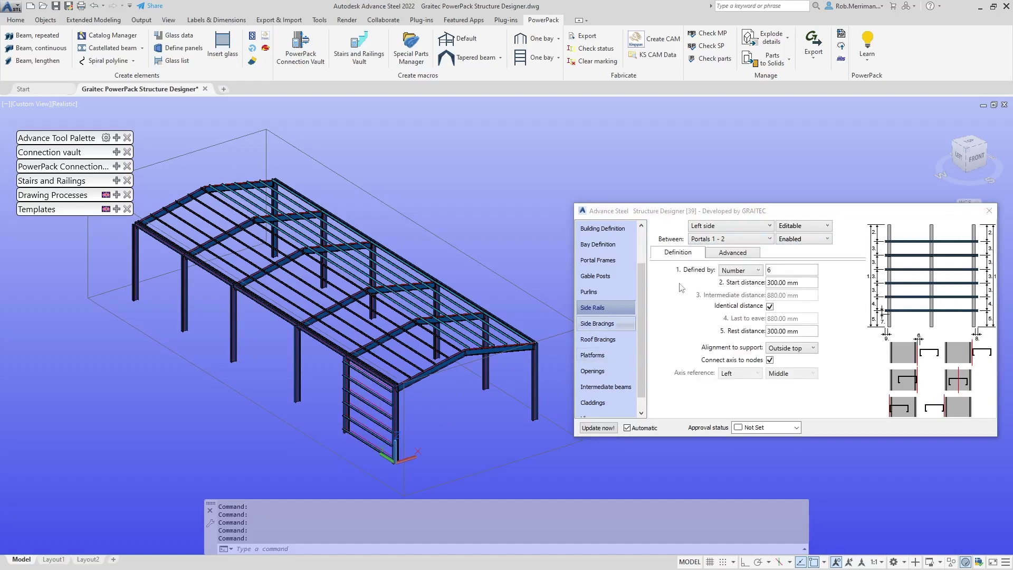
Step: Copy the left side's Portals 1 - 2 side rail settings to all bays and to the other side of the building
click(801, 241)
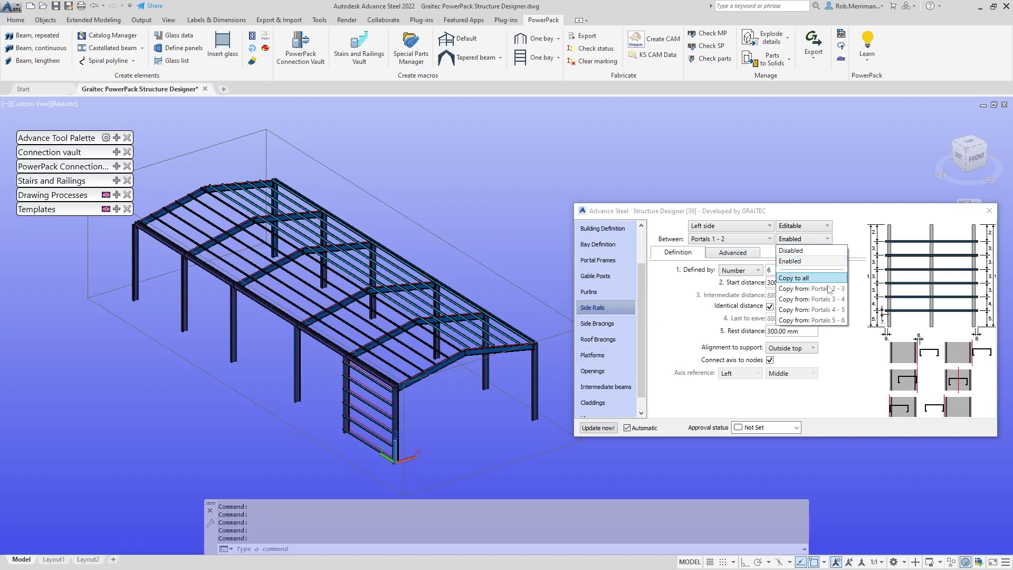
click(808, 279)
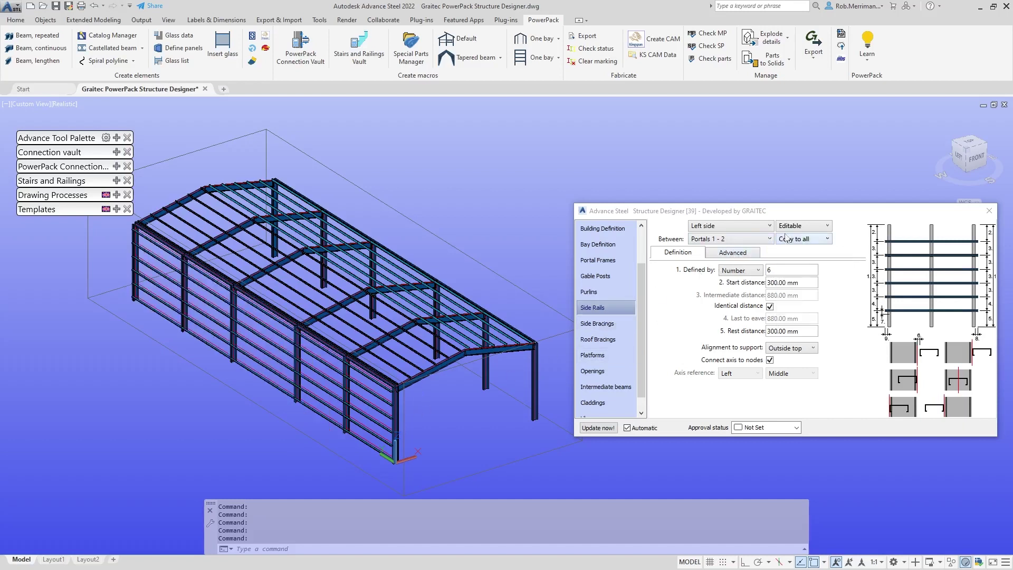
click(797, 227)
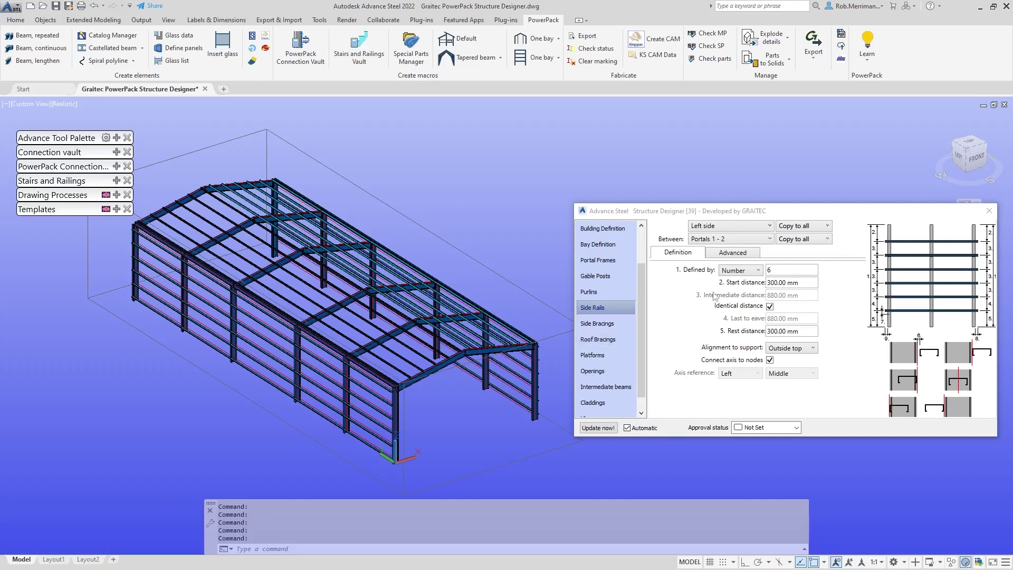
Step: Disable the left side rails between Portals 3 - 4 to leave that bay open
click(742, 241)
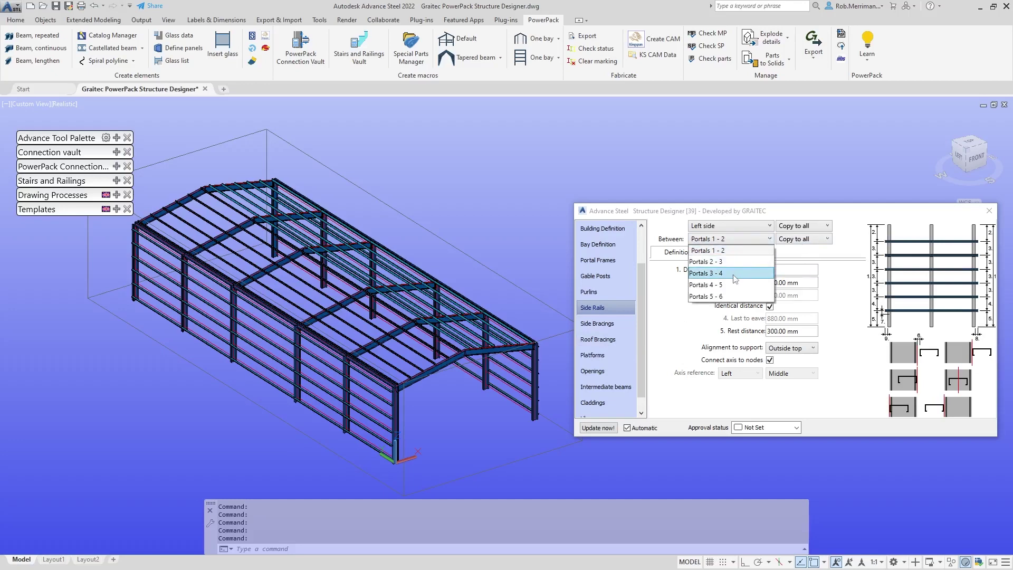
click(733, 274)
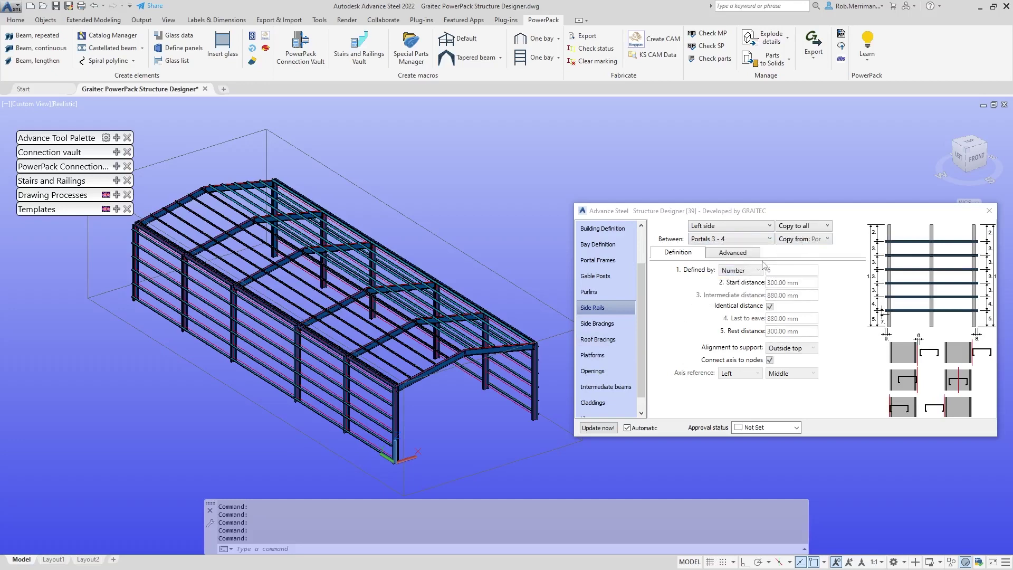
click(799, 240)
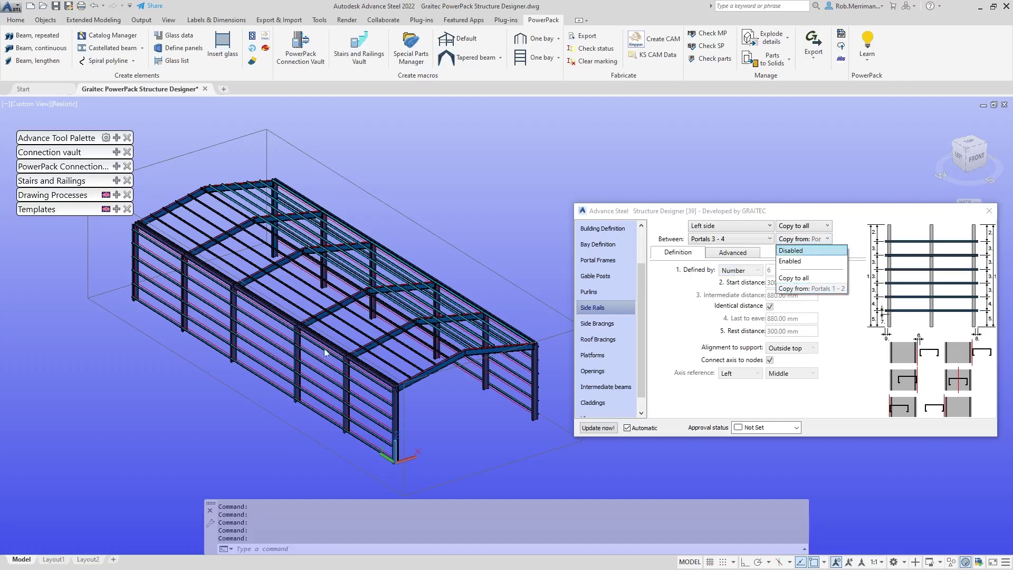
click(804, 251)
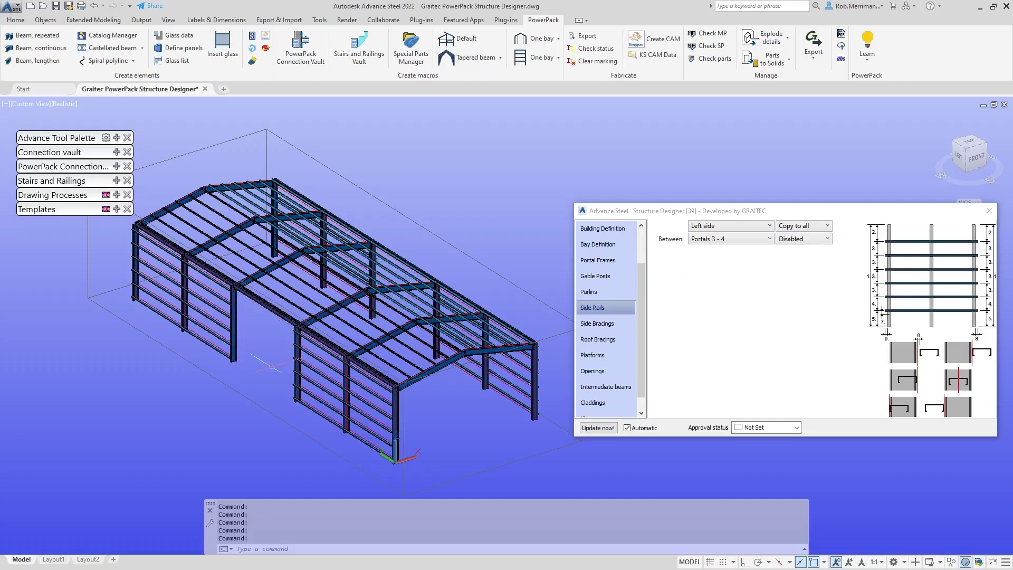
Step: Enable side bracing on the left side of the building between Portals 3 - 4
shift+middle_drag(255, 344, 327, 331)
click(595, 324)
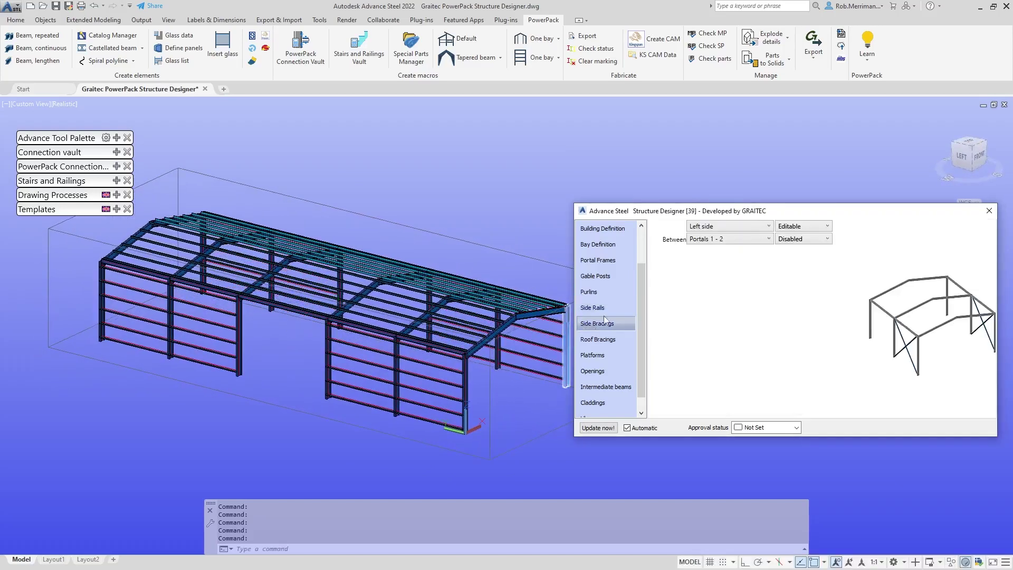
click(716, 241)
click(727, 271)
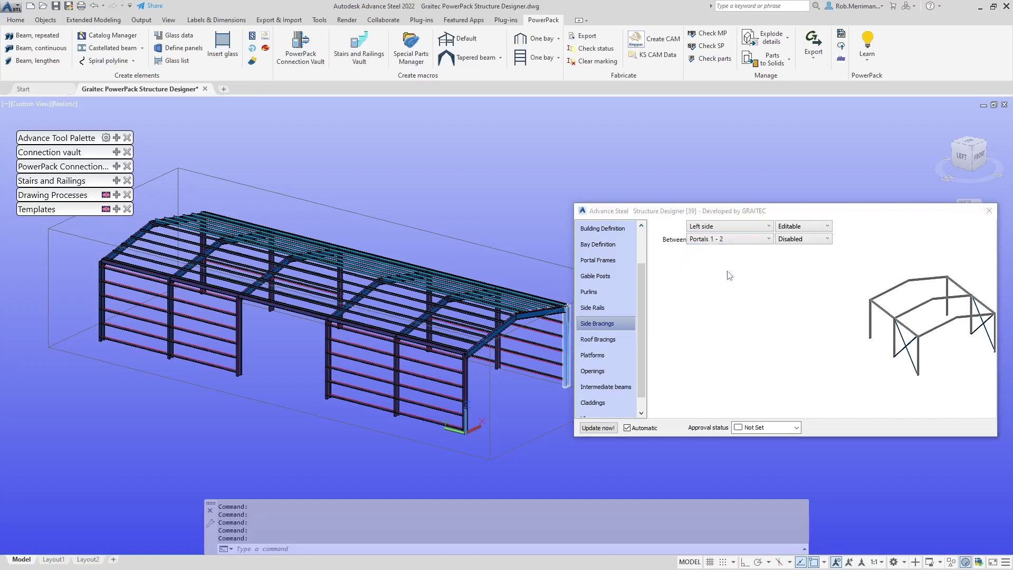
click(791, 241)
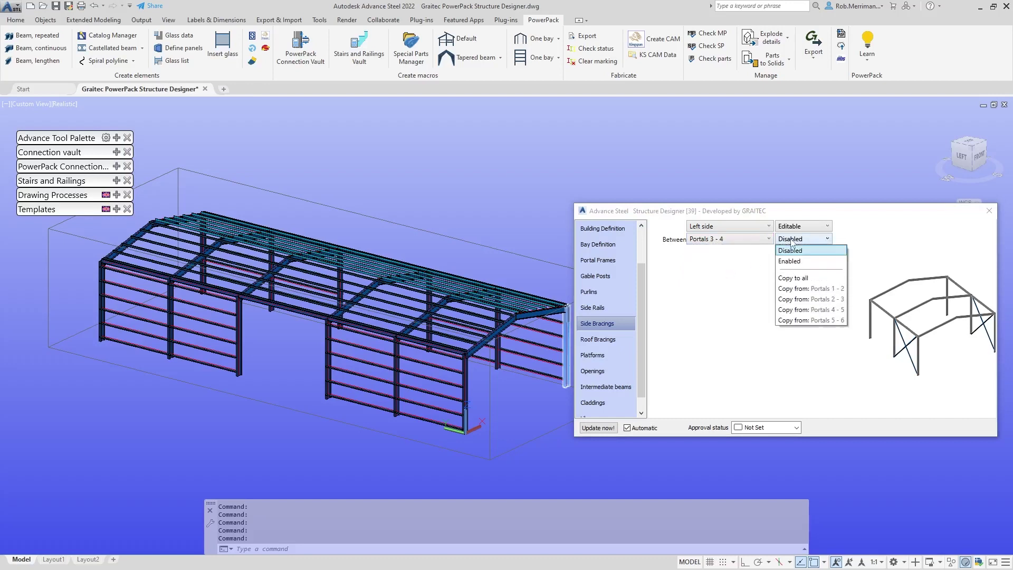
click(801, 261)
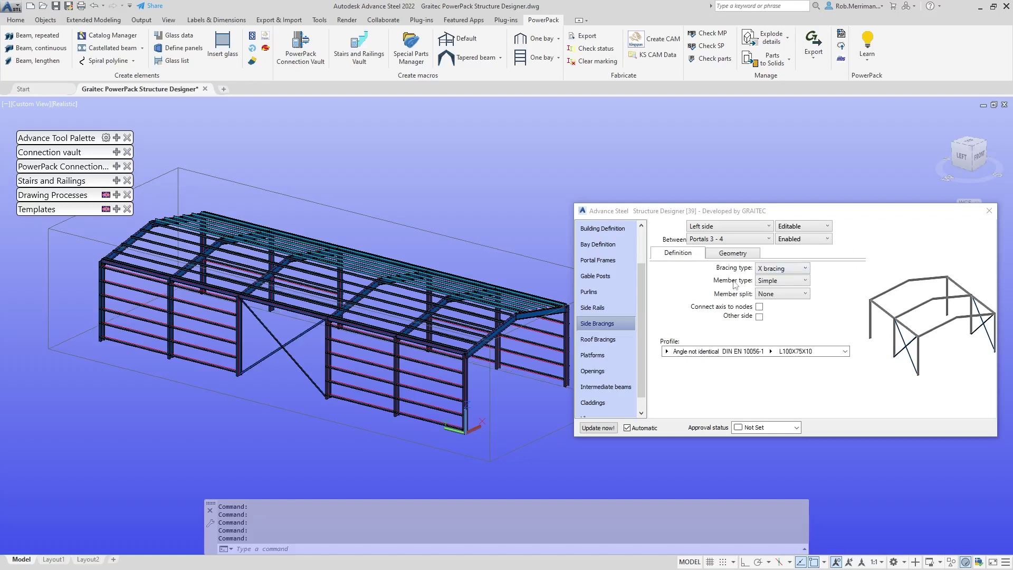
Step: Try diagonal bracing with 2 fields for the left side bracing between Portals 3 - 4
click(782, 269)
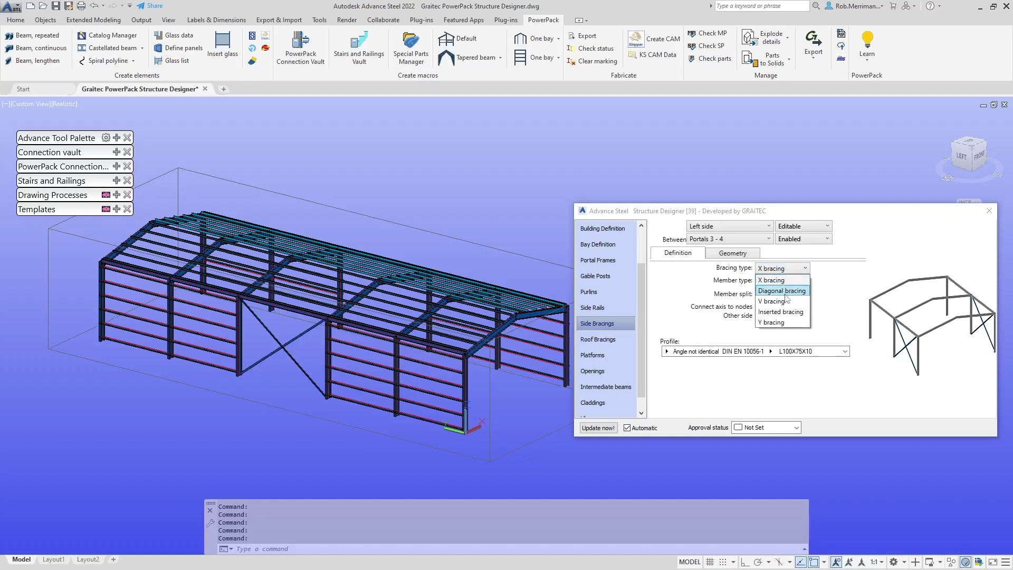
click(781, 290)
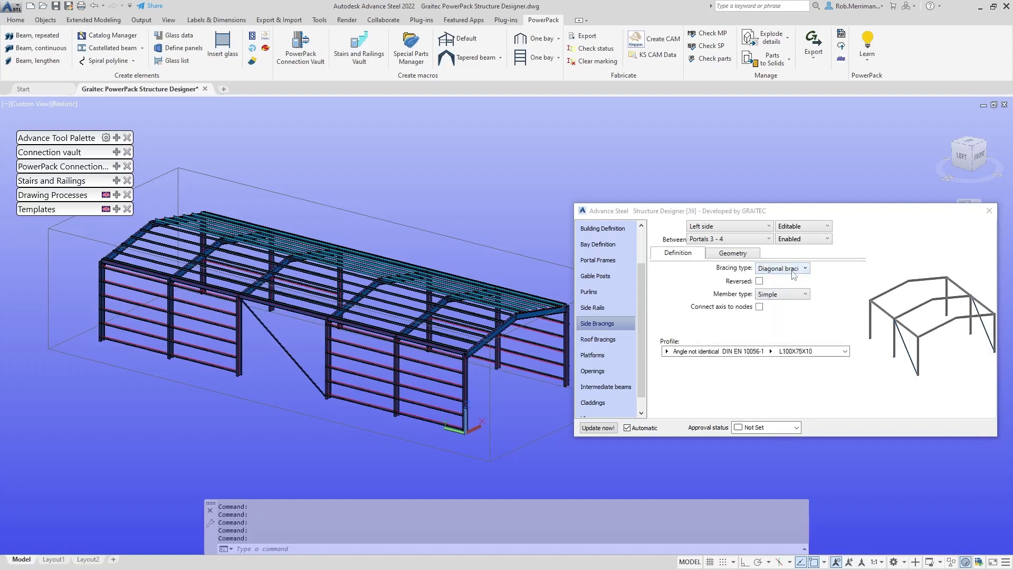
click(732, 253)
click(782, 269)
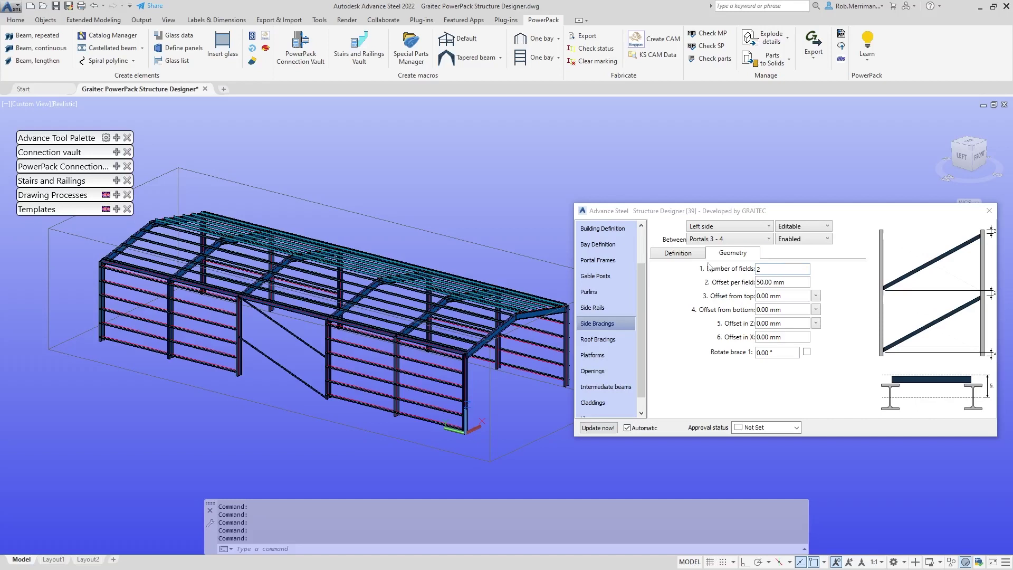
Step: Set the bracing type of the left side bracing between Portals 3 - 4 to V bracing
click(679, 253)
click(778, 269)
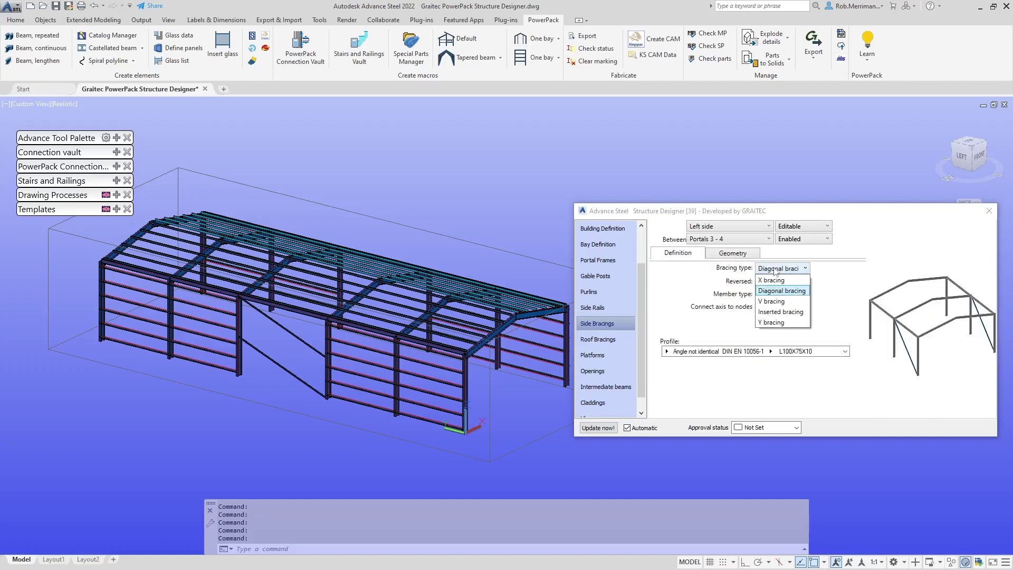
click(782, 305)
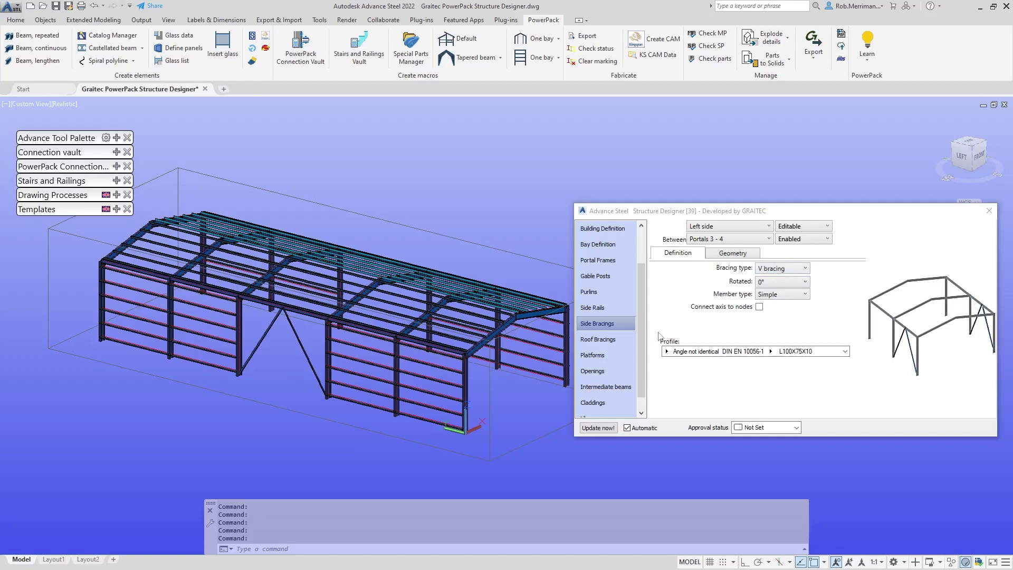
Step: Enable a platform inside the building between Portals 1 - 2
click(621, 343)
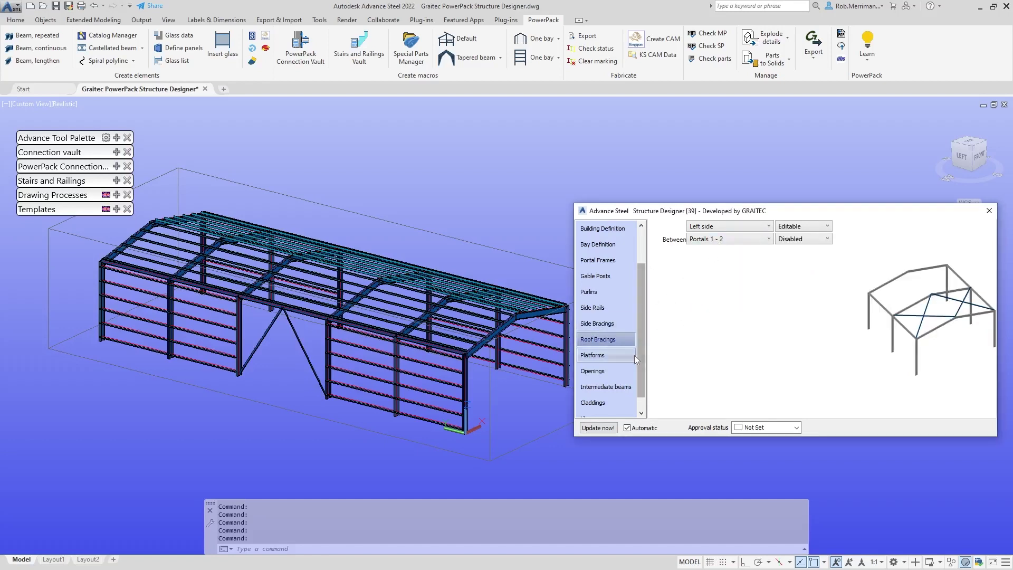
click(635, 356)
click(744, 226)
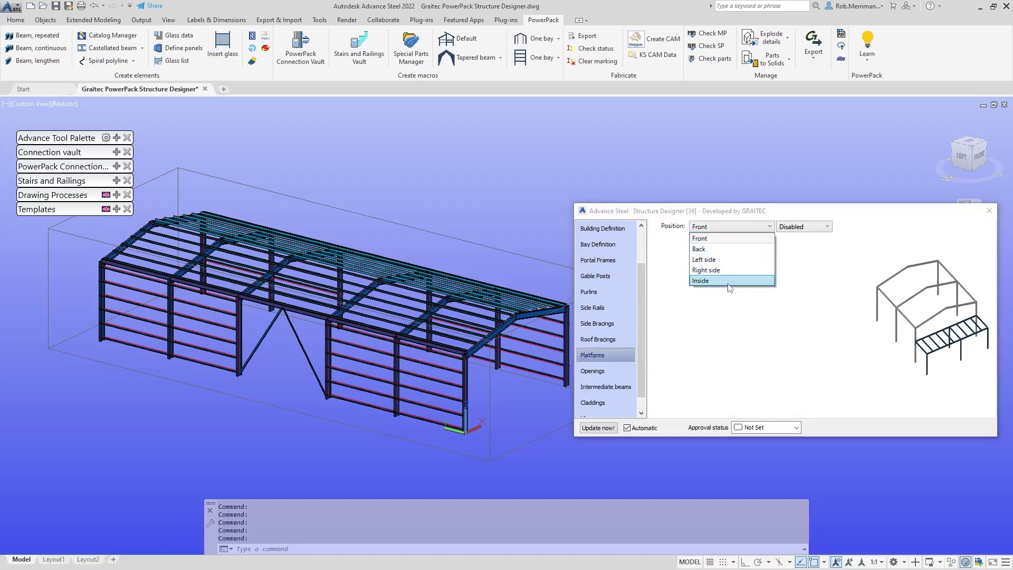
click(728, 281)
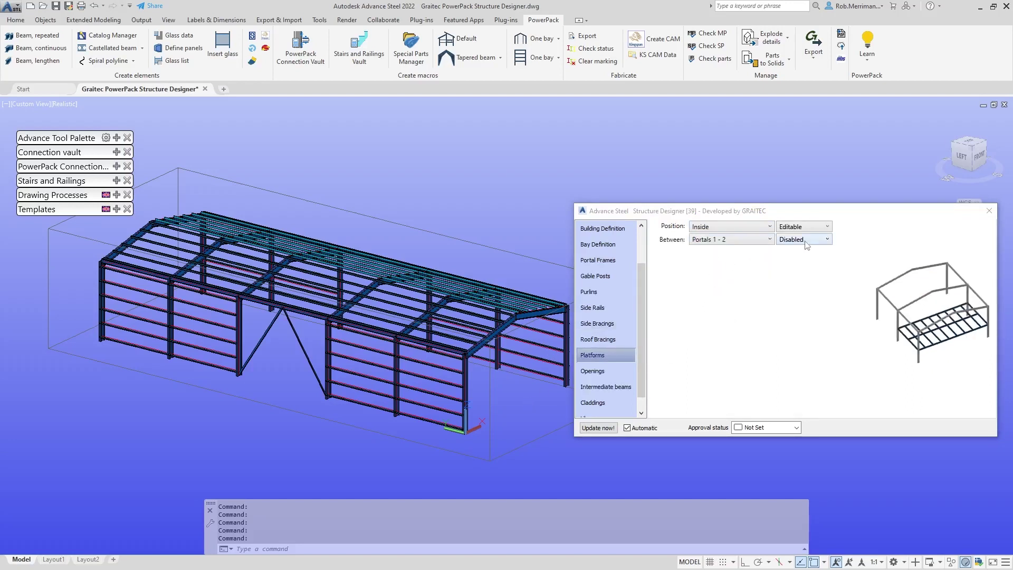
click(804, 240)
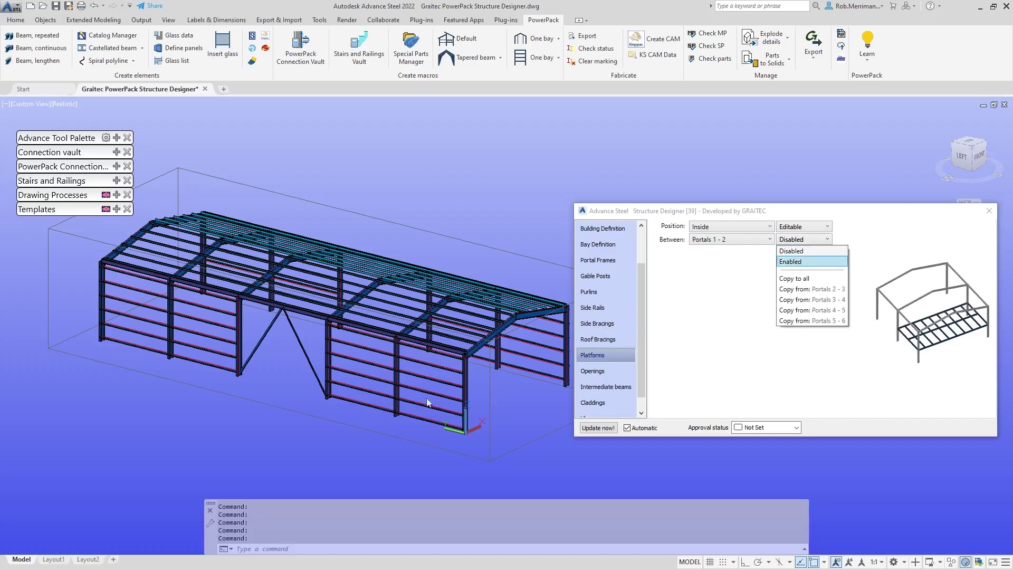
key(Return)
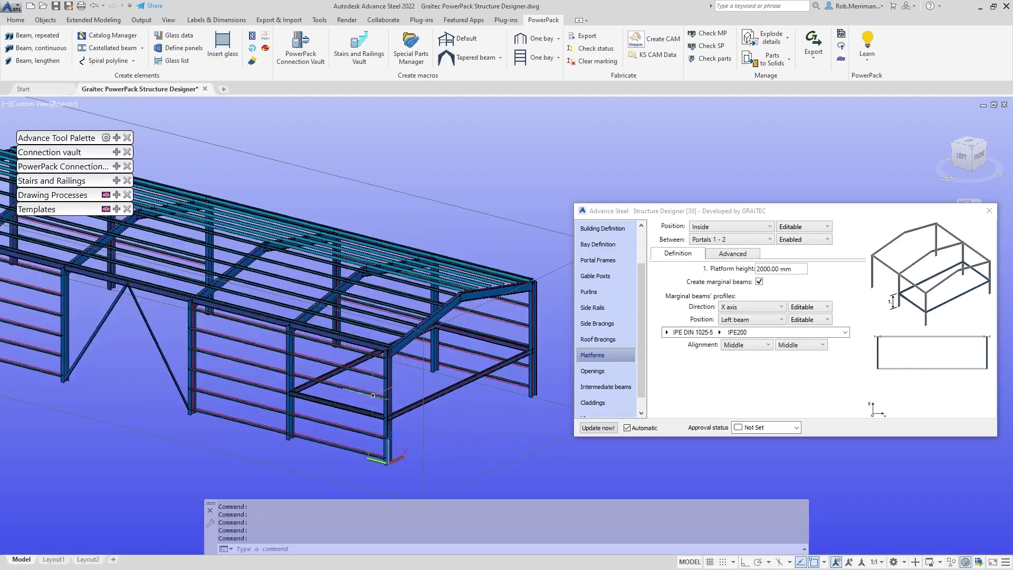
Step: Enable secondary beams in the X axis direction for the inside platform between Portals 1 - 2
shift+middle_drag(464, 402, 432, 403)
click(733, 254)
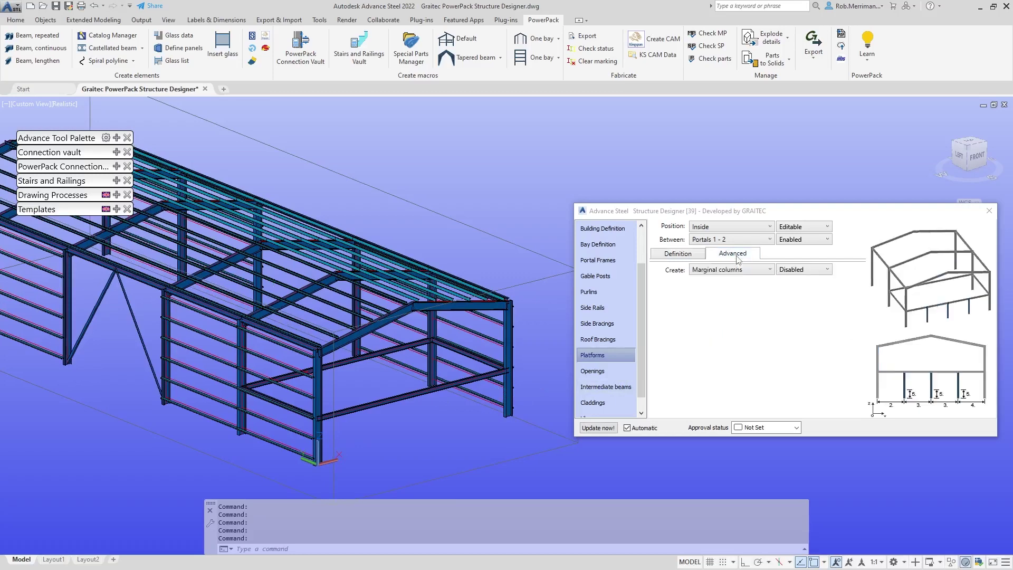
click(680, 253)
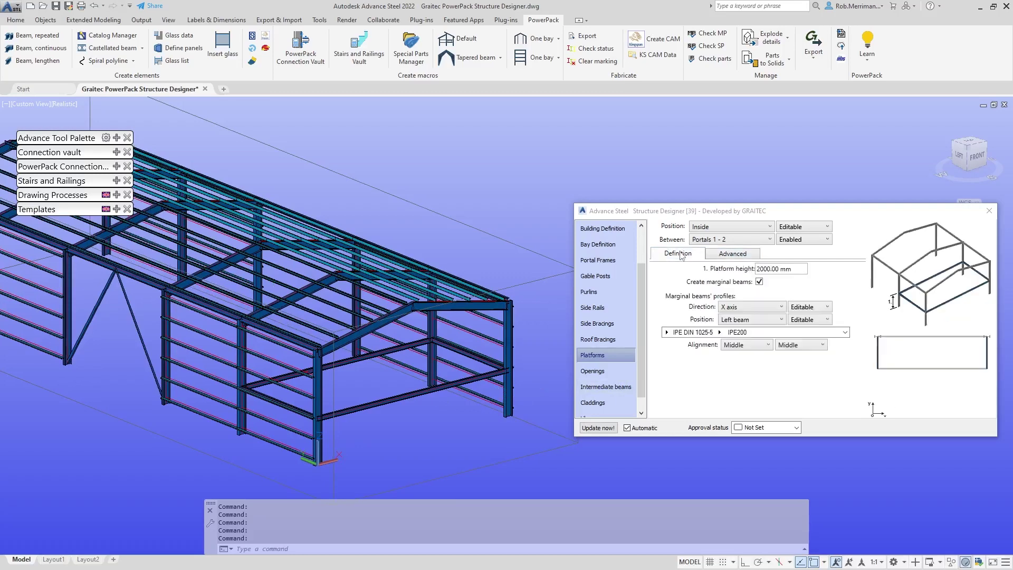
click(731, 254)
click(728, 270)
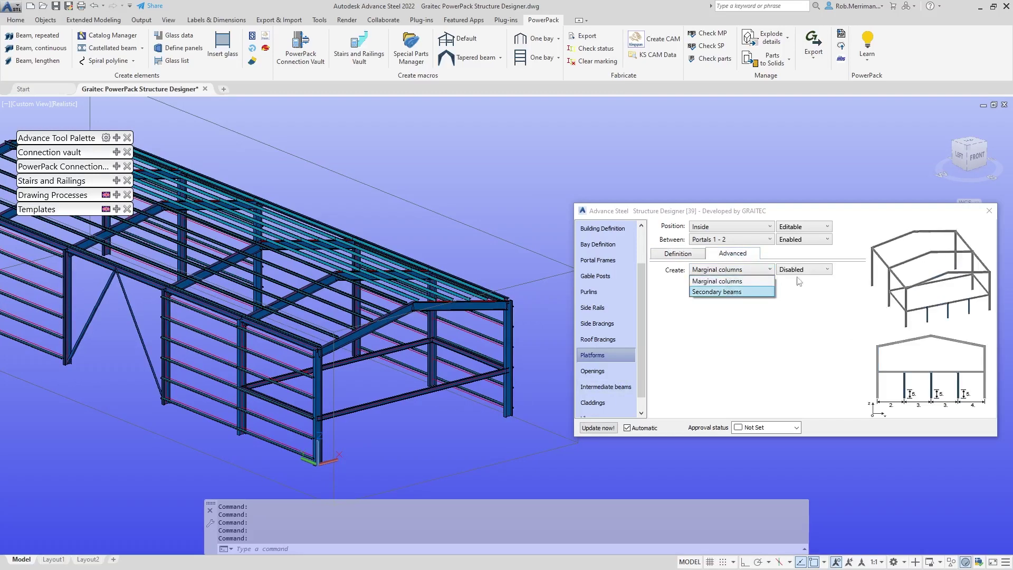
click(809, 275)
click(809, 275)
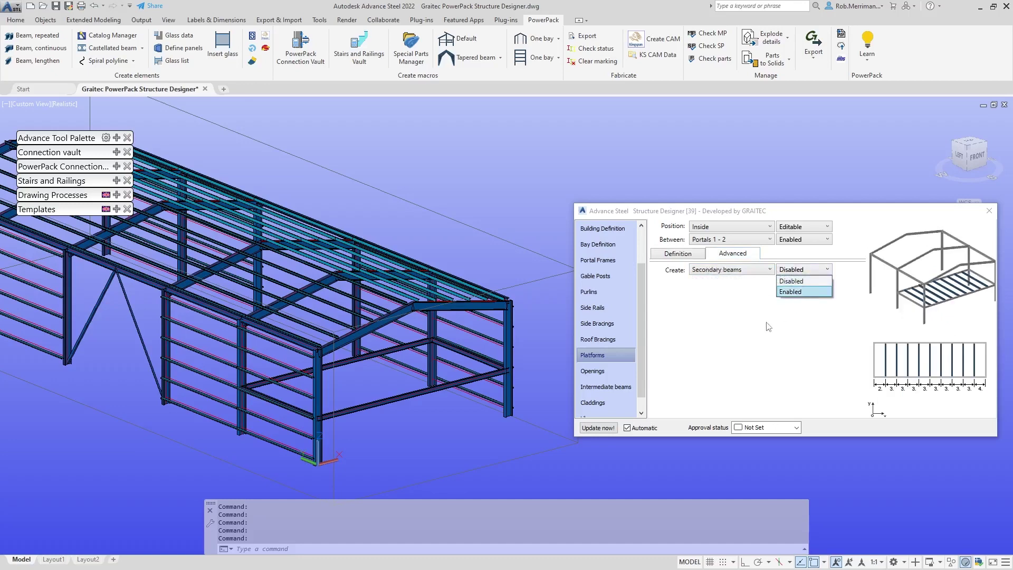
key(Return)
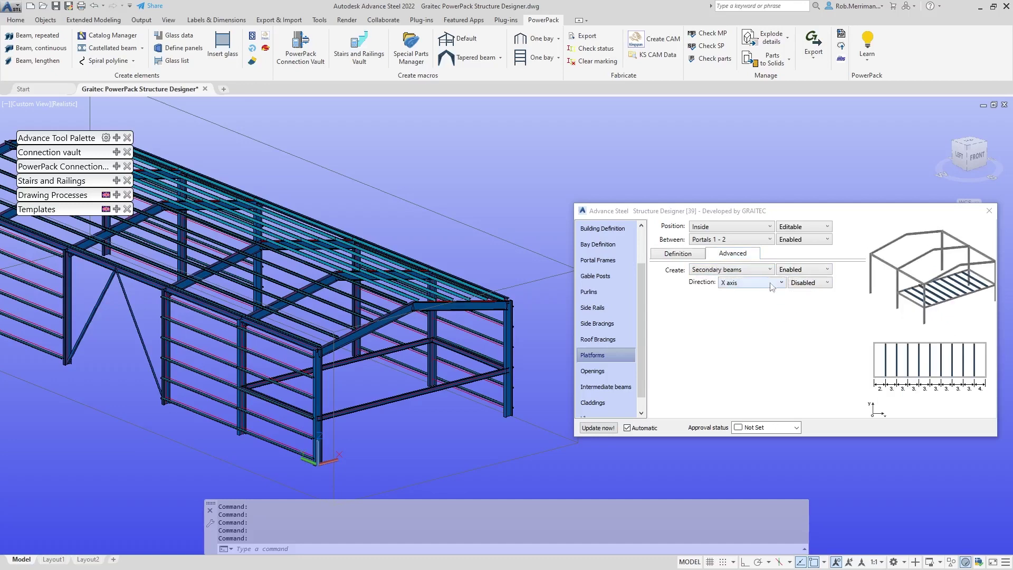
click(812, 285)
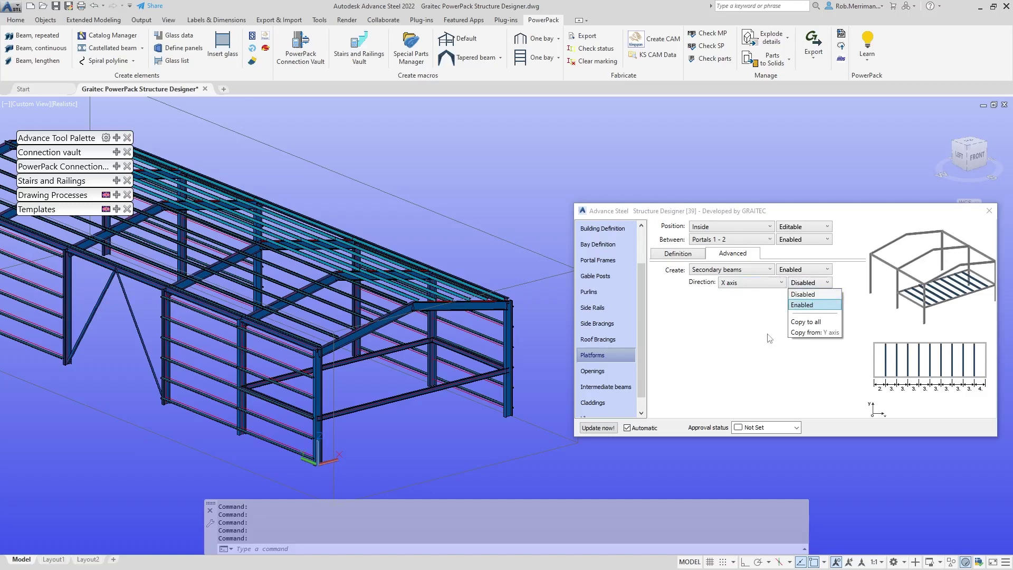
key(Return)
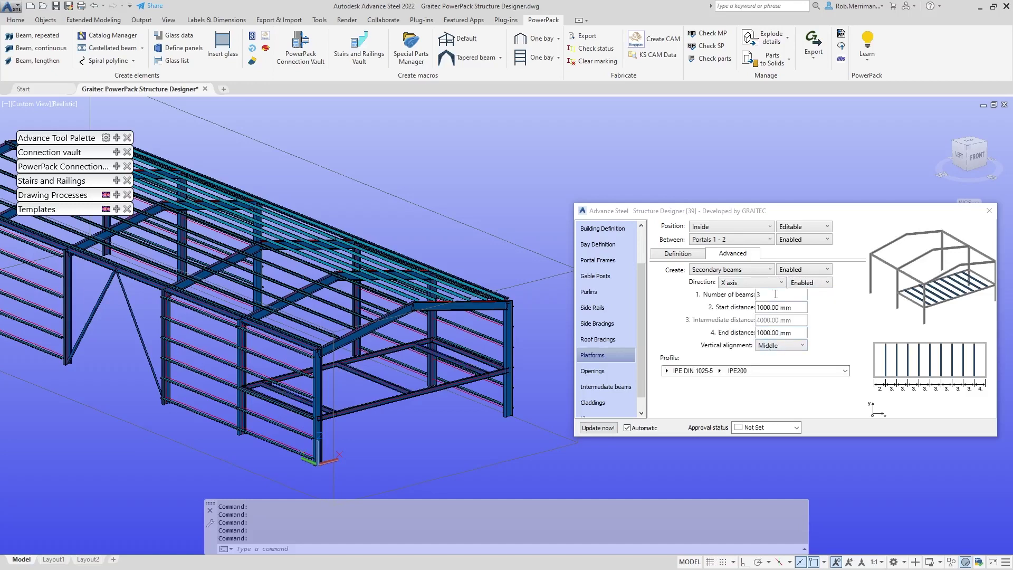
Step: Set the number of secondary beams in the platform between Portals 1 - 2 to 5
double_click(776, 294)
key(Return)
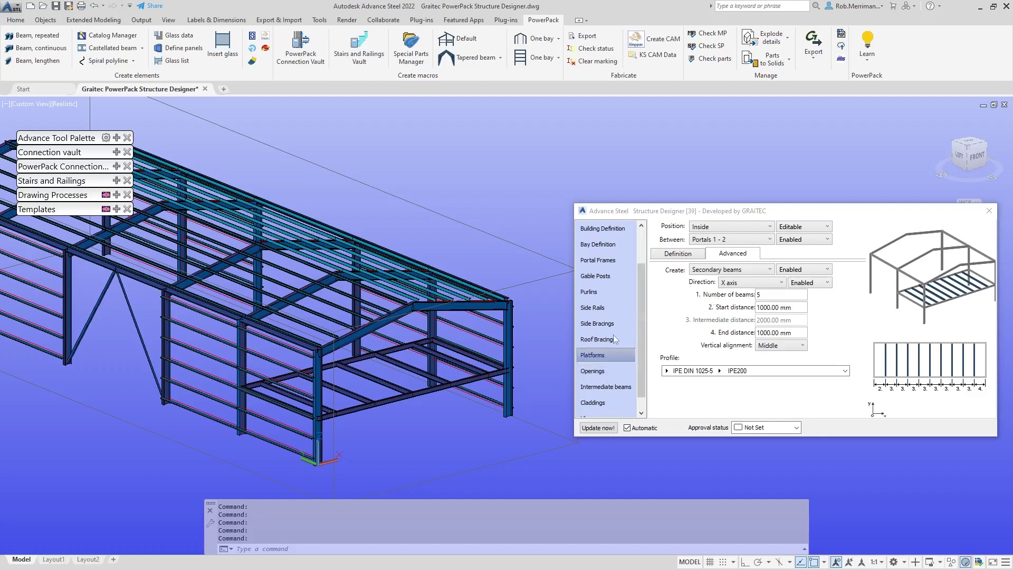
Step: Try a personal door frame opening on the building's left side between Portals 3 - 4
click(606, 371)
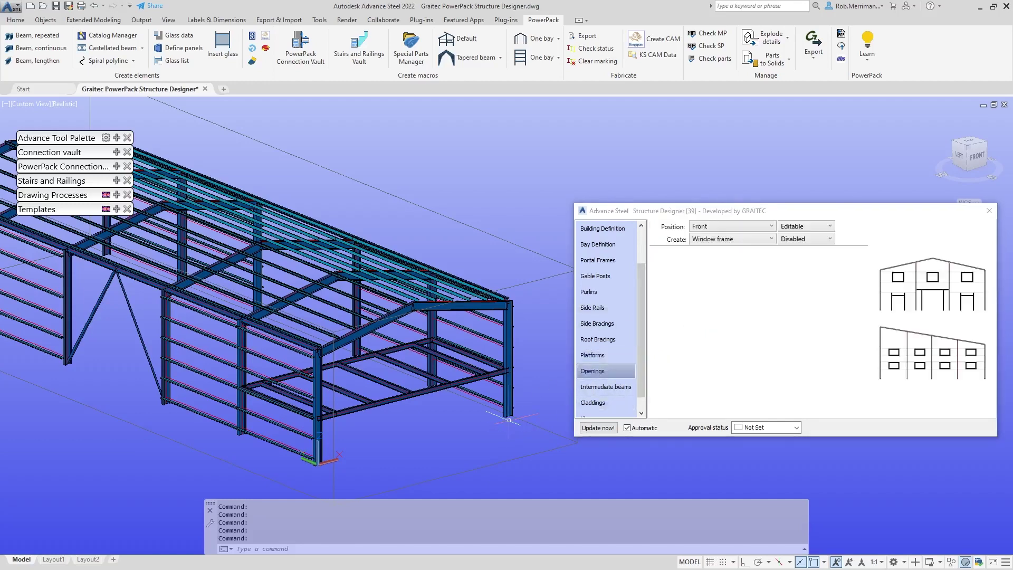
scroll(504, 419, down, 3)
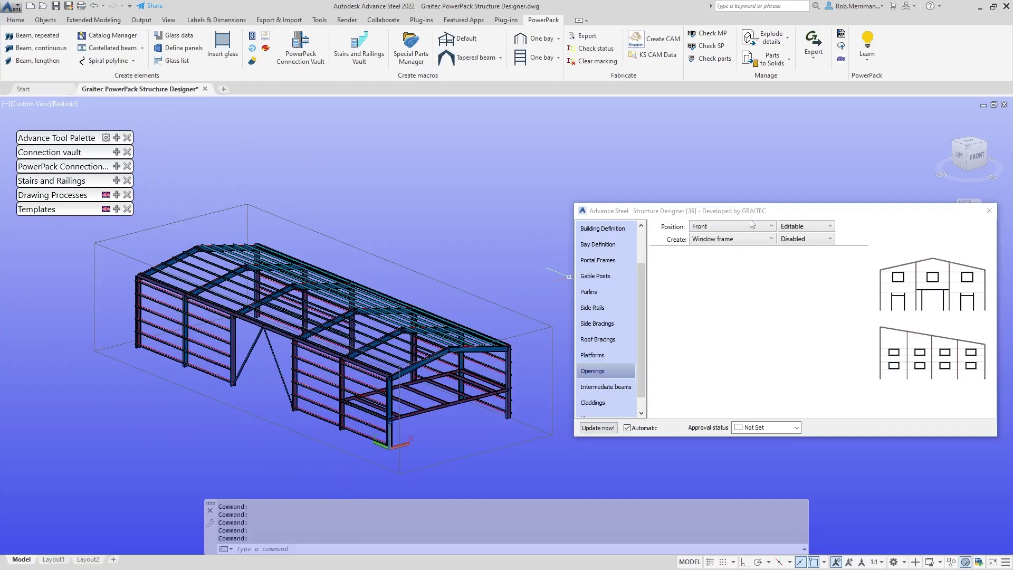
click(733, 227)
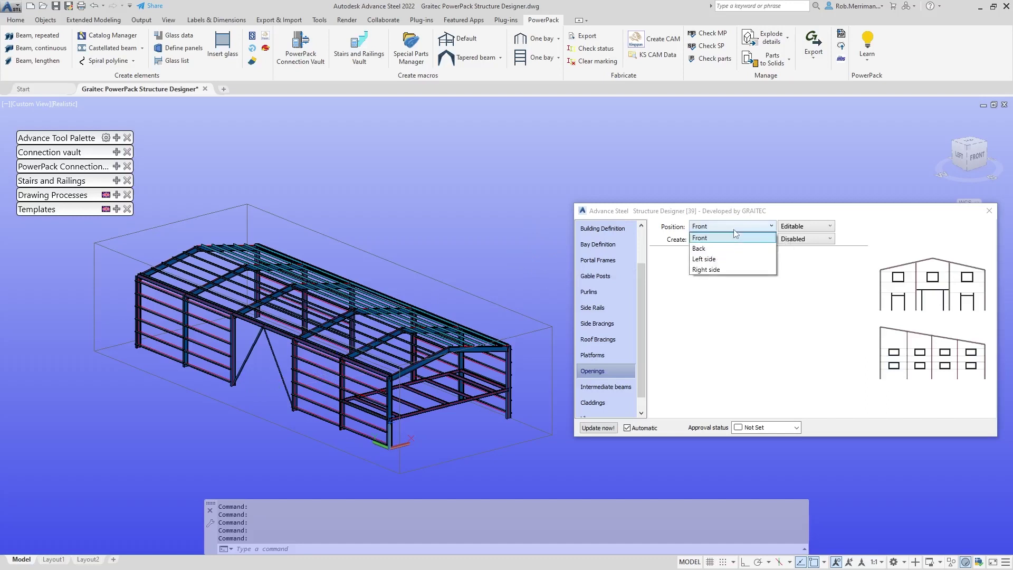
click(707, 259)
click(741, 239)
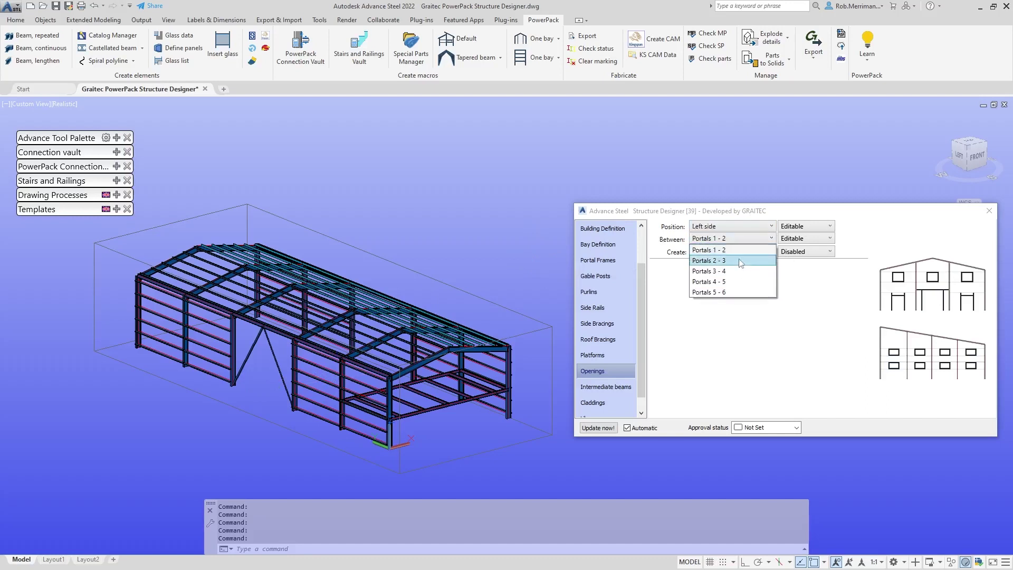
click(733, 271)
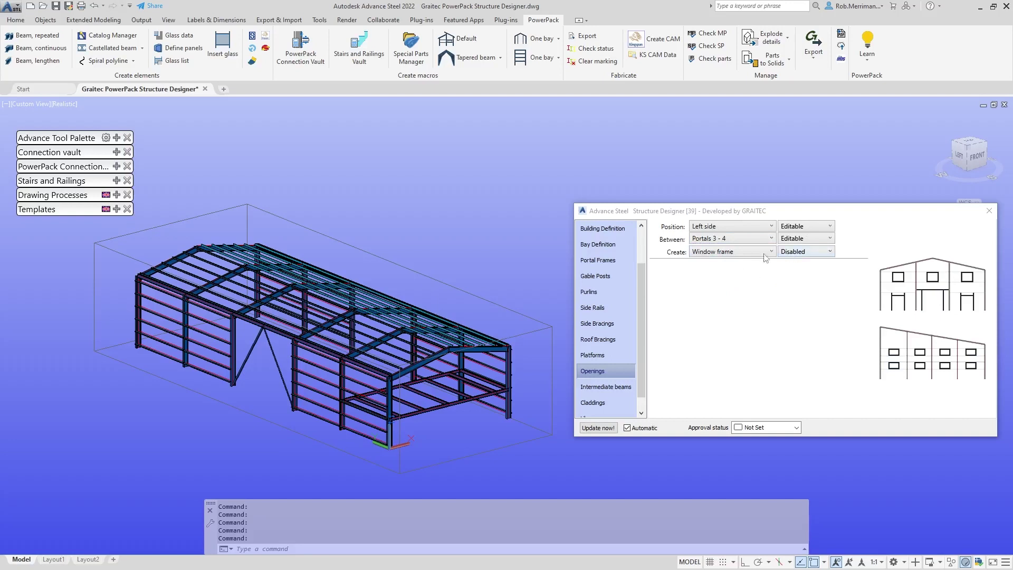
click(752, 253)
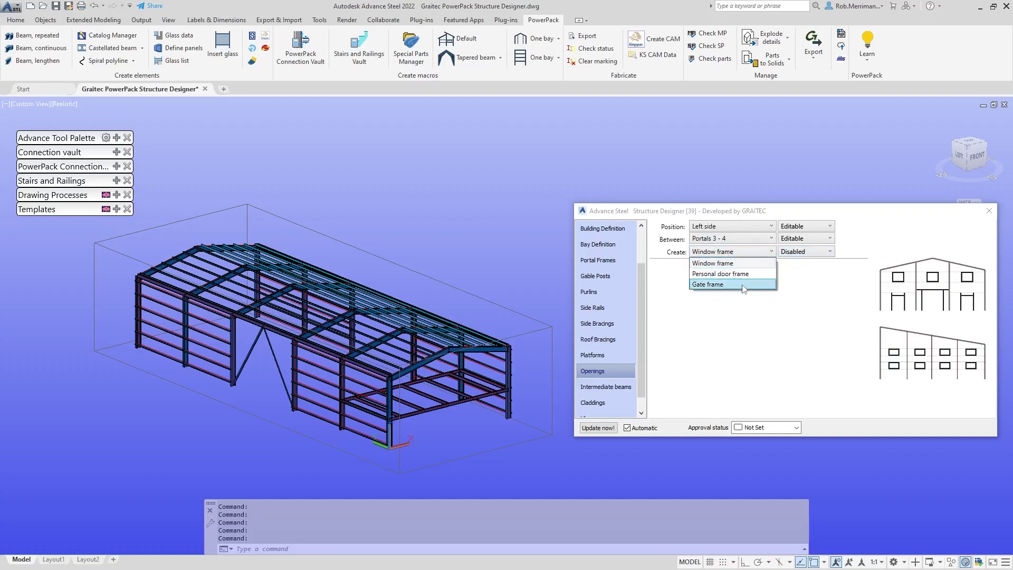
click(748, 273)
click(805, 252)
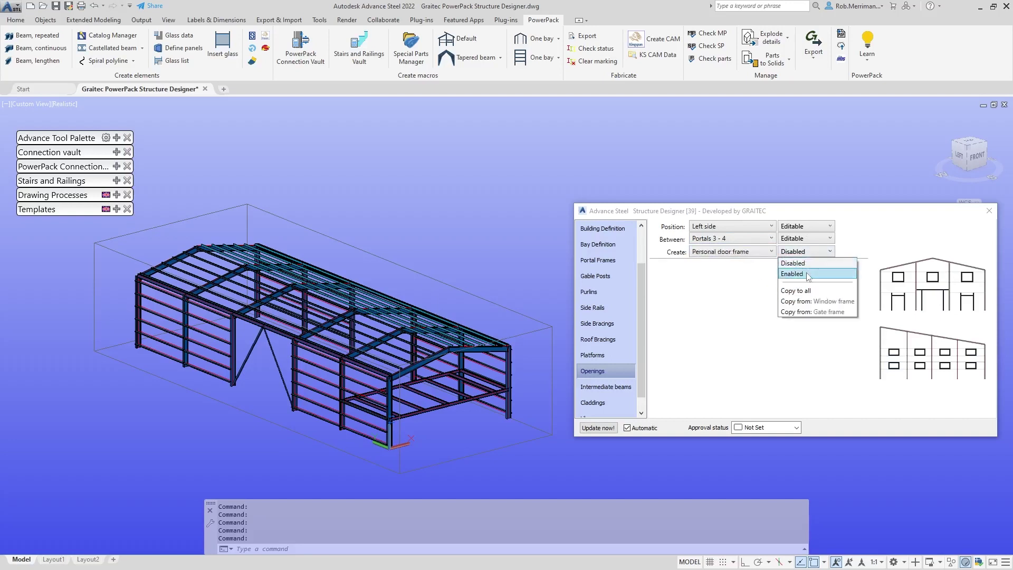
click(797, 274)
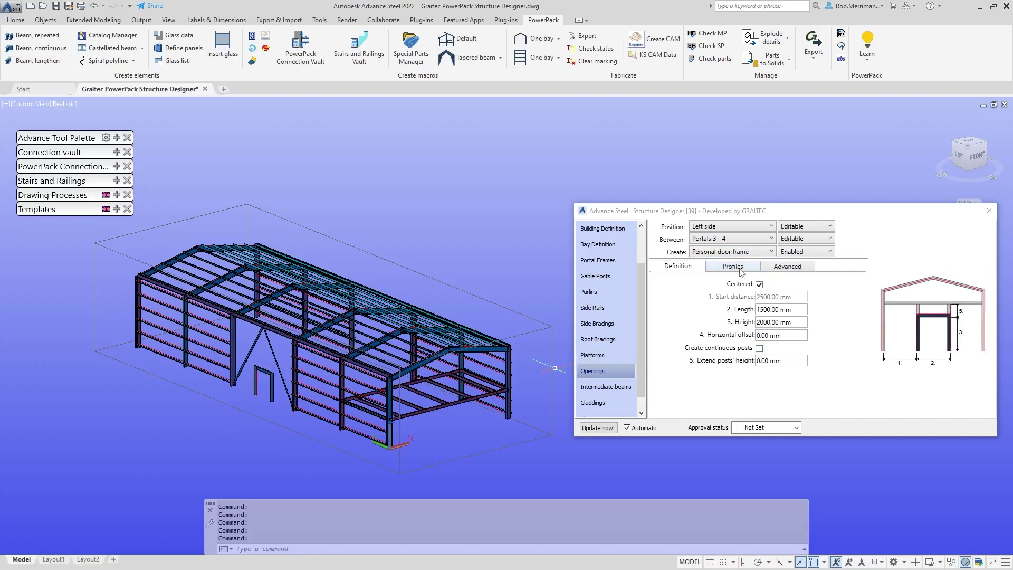
Step: Review the personal door frame's profile and advanced settings and disable the frame between Portals 3 - 4
click(745, 268)
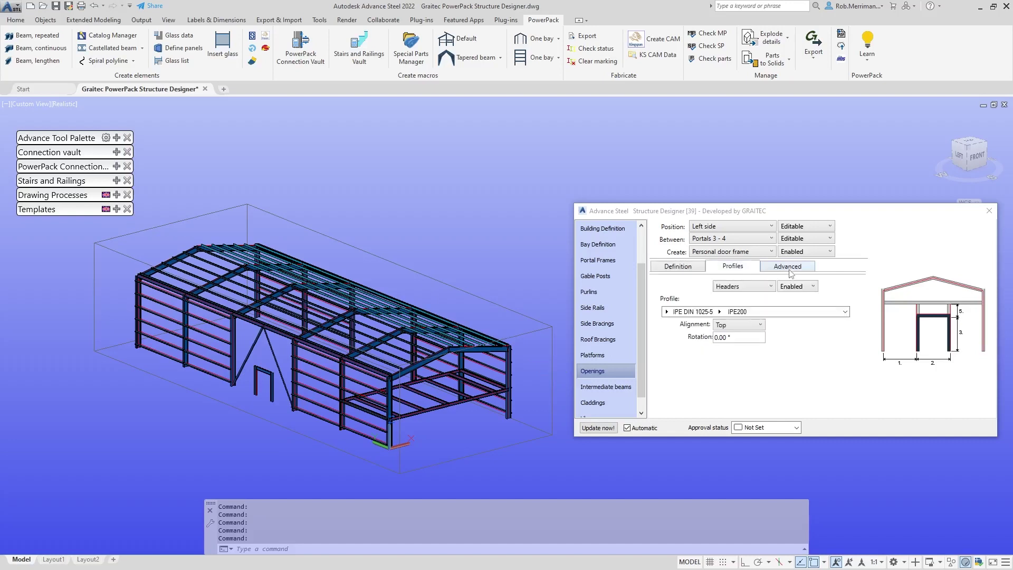
click(788, 268)
click(673, 270)
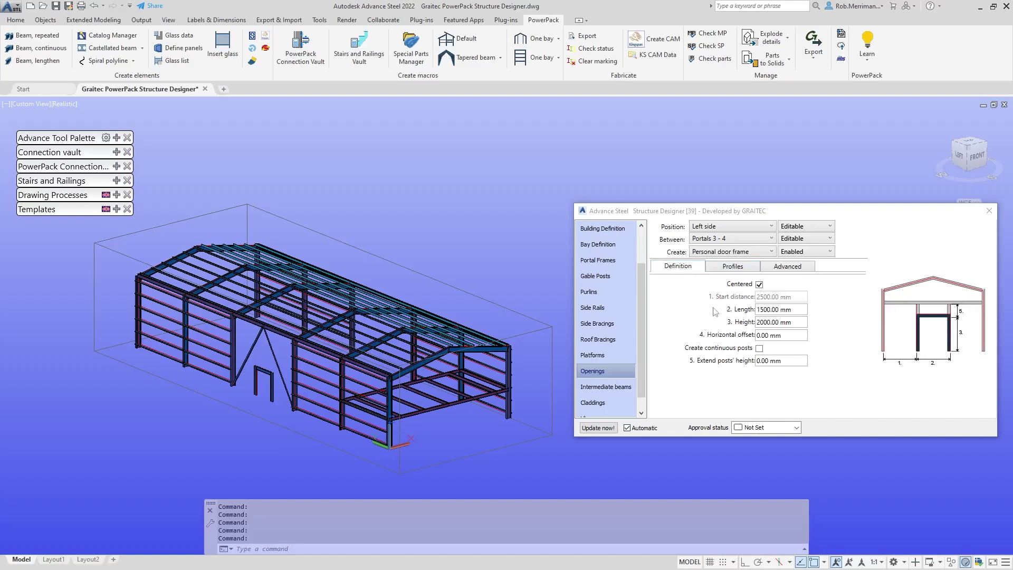
click(794, 252)
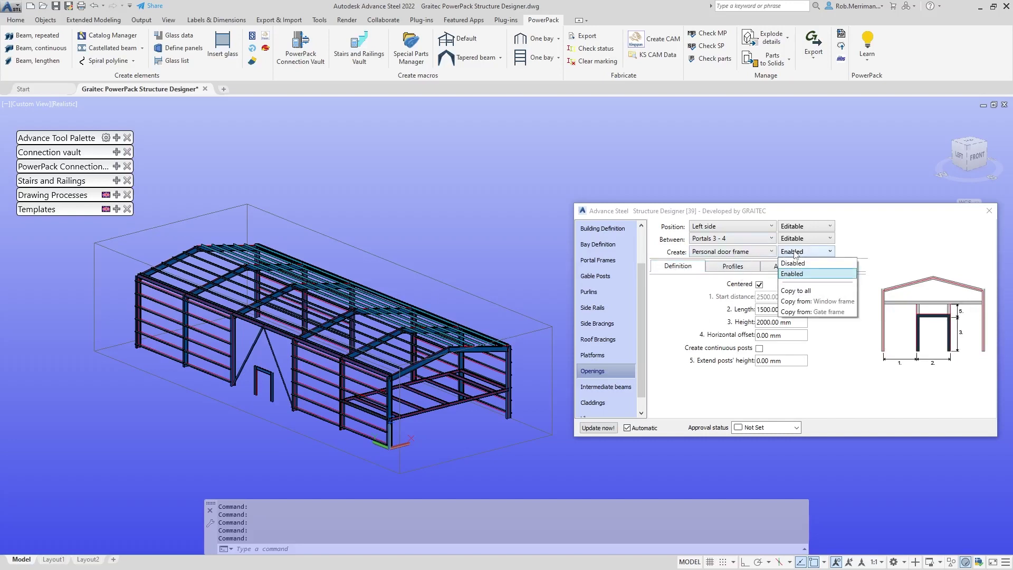
click(792, 263)
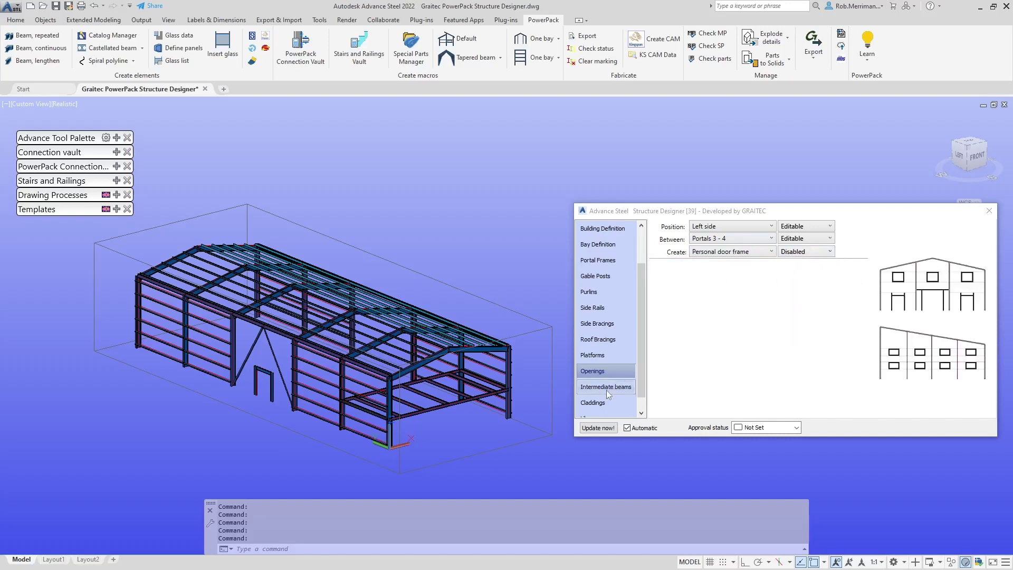
Step: Enable roof cladding on the left side of the building
scroll(605, 393, down, 1)
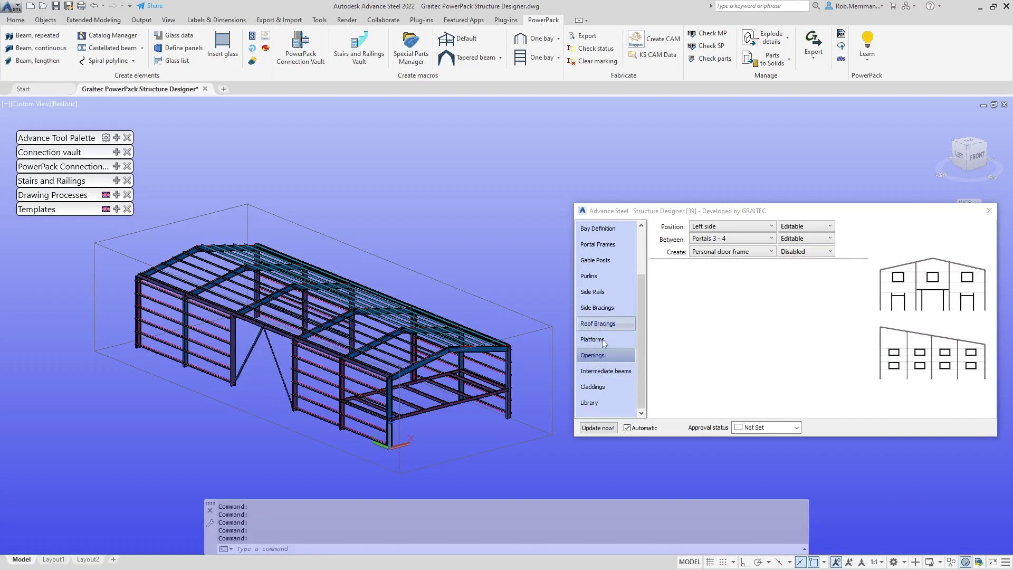
click(605, 375)
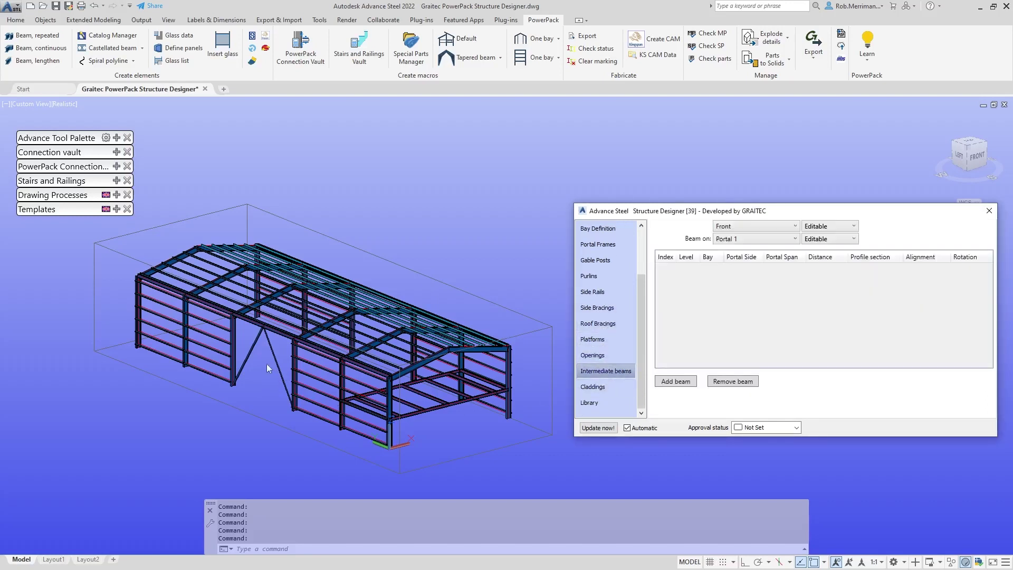
click(593, 390)
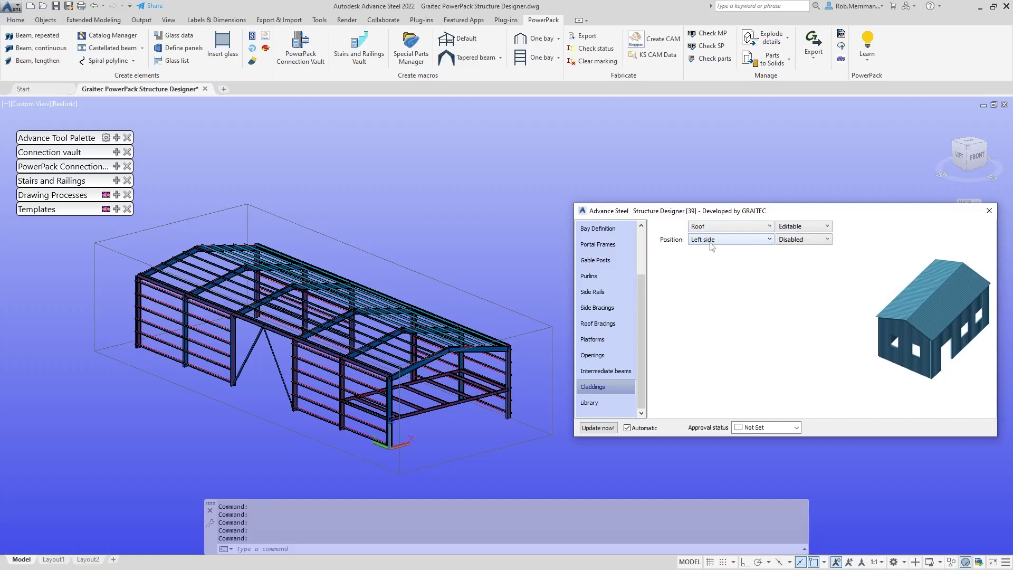
click(780, 240)
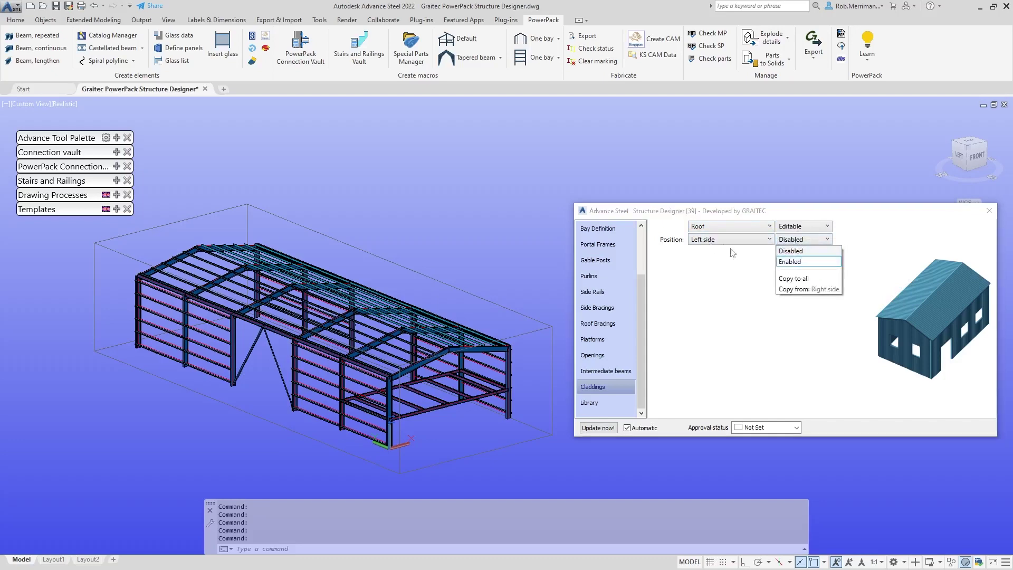
click(787, 262)
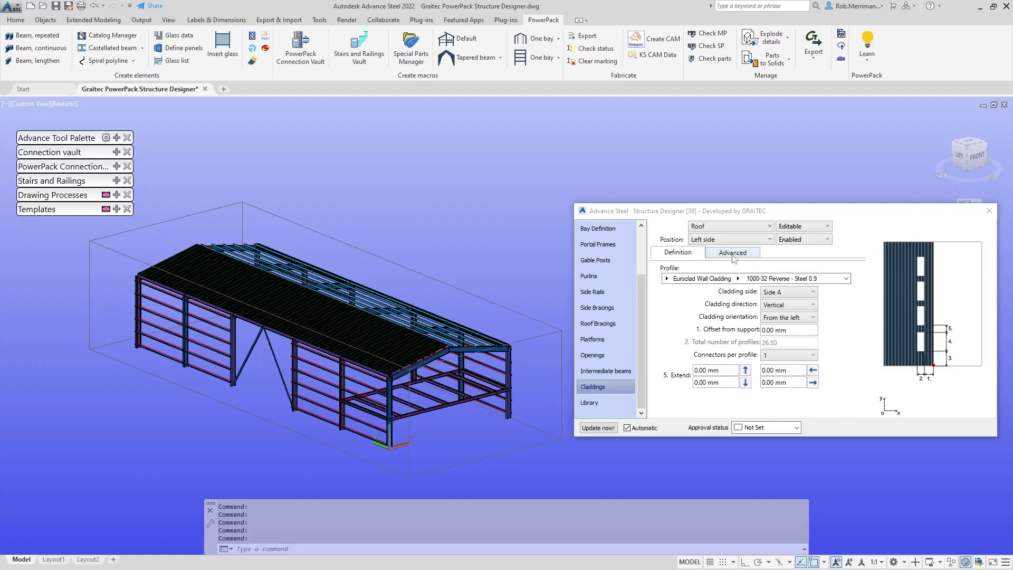
click(666, 278)
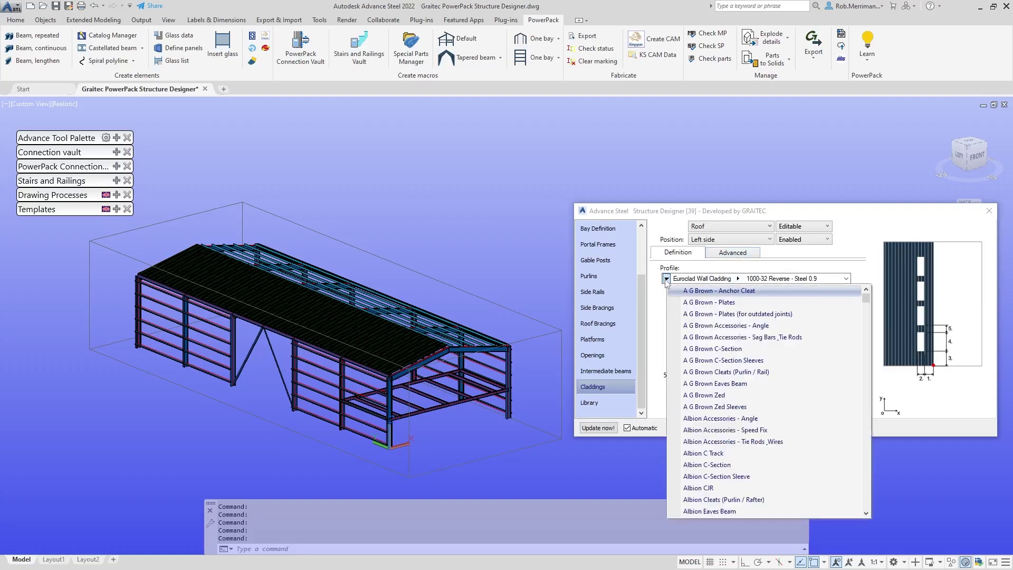
click(666, 278)
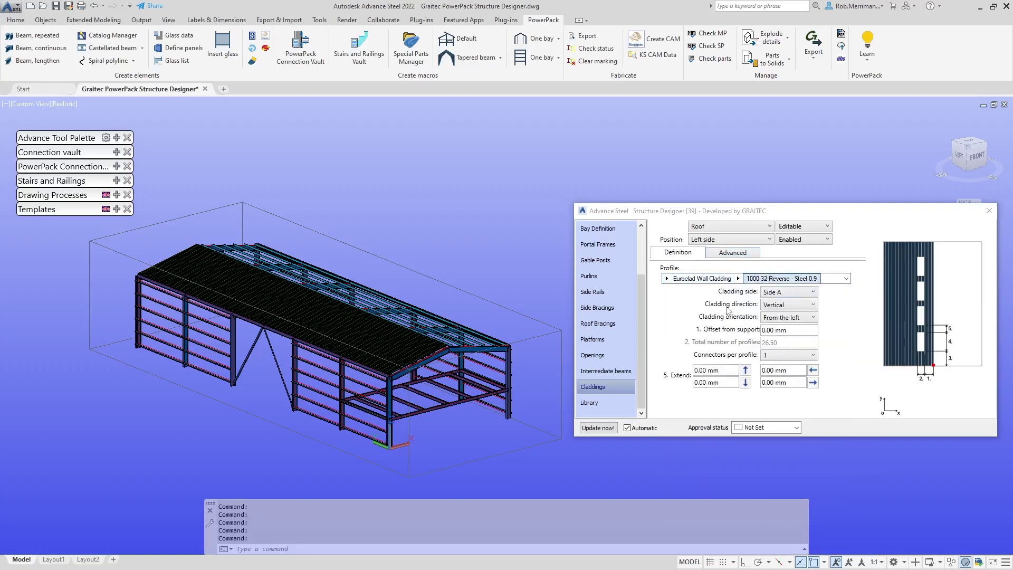
click(737, 278)
Step: Enable a roof opening in Span 3 of the left side roof cladding
click(730, 257)
click(729, 255)
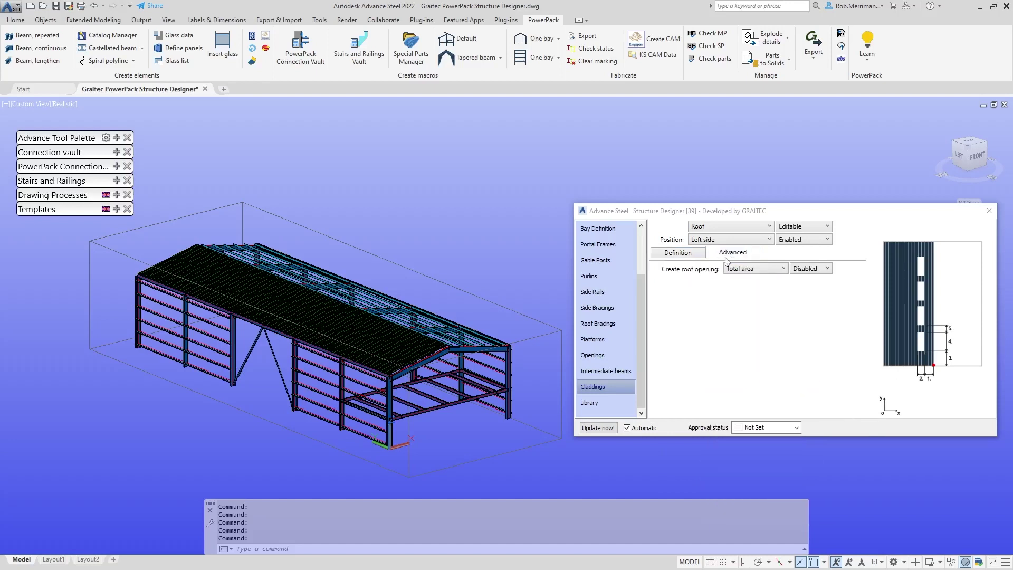
click(746, 269)
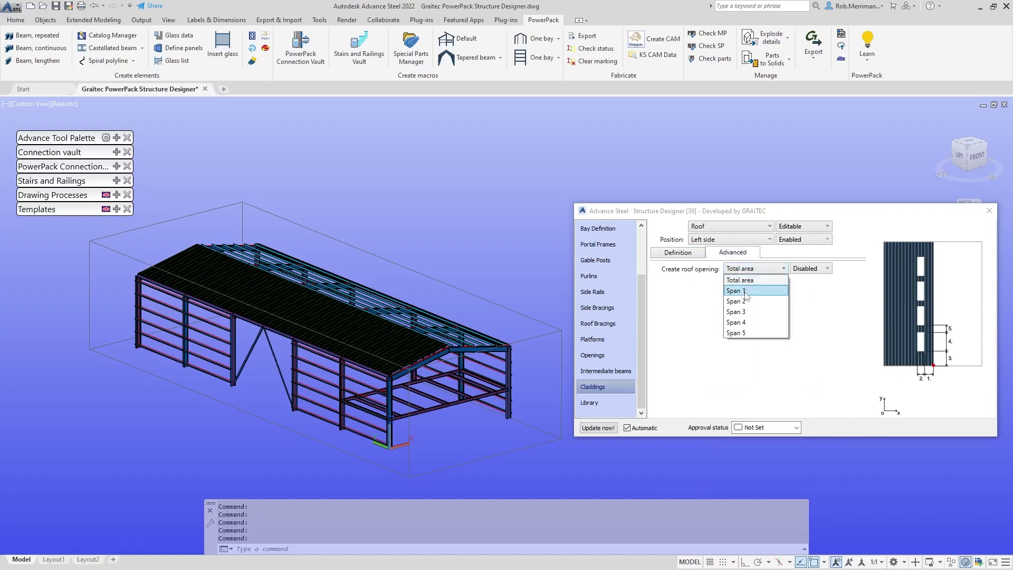
click(750, 312)
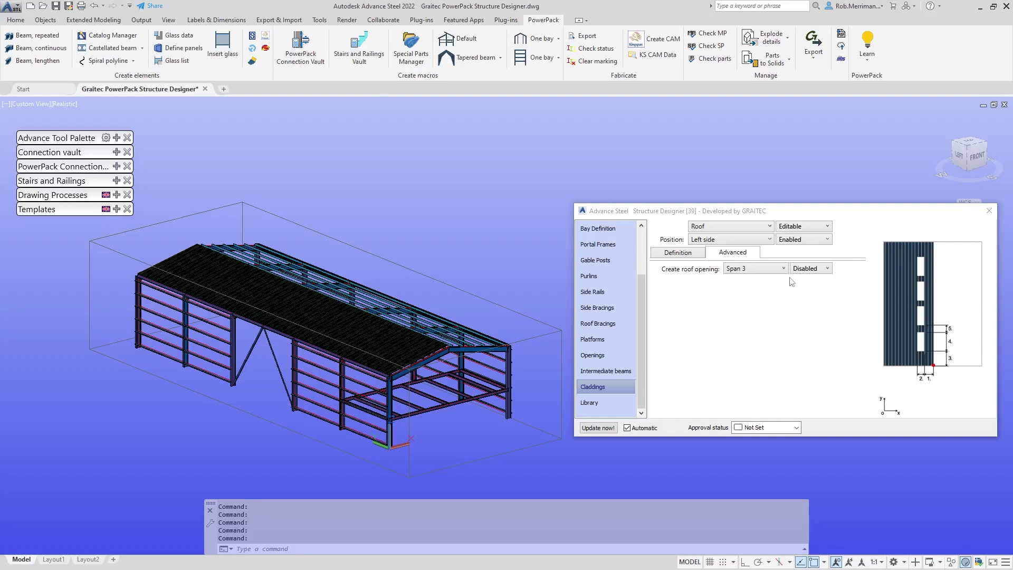
click(810, 269)
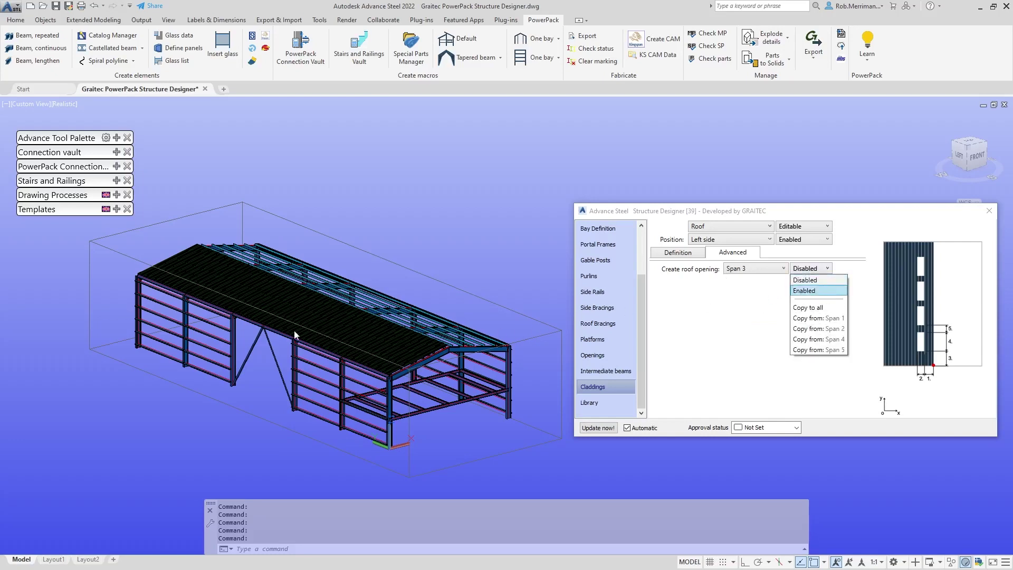
key(Return)
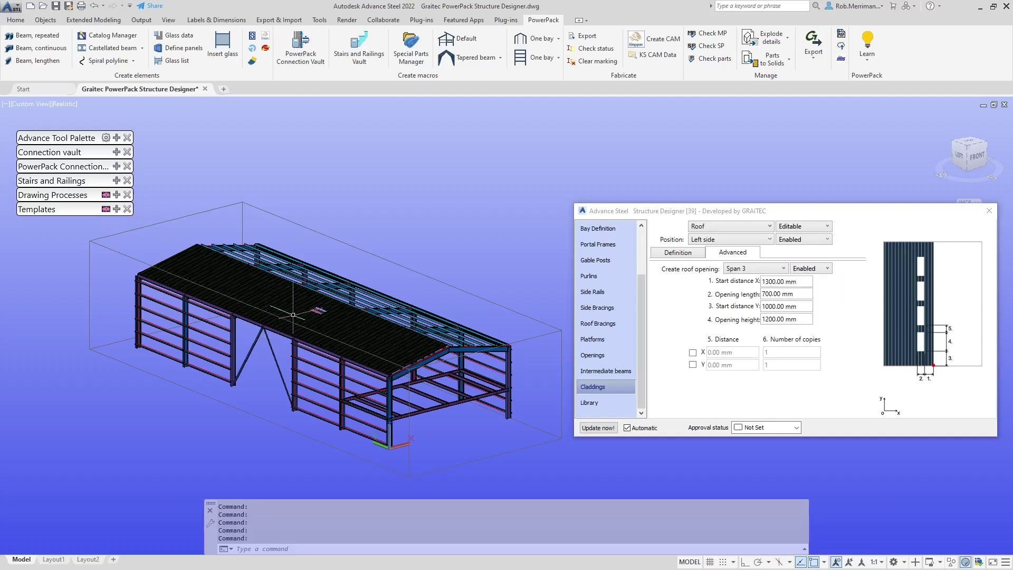
scroll(295, 312, up, 4)
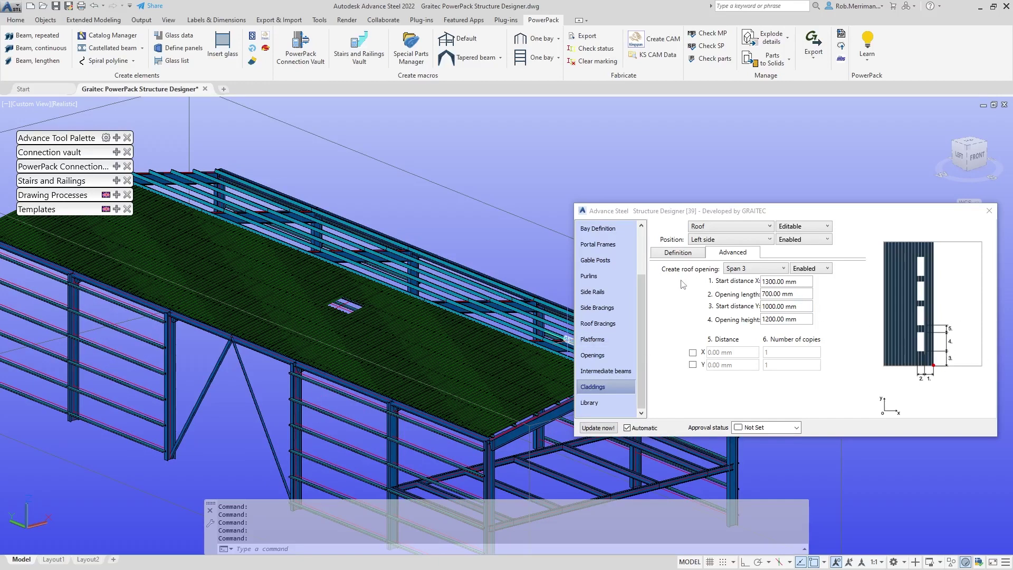
scroll(367, 202, down, 3)
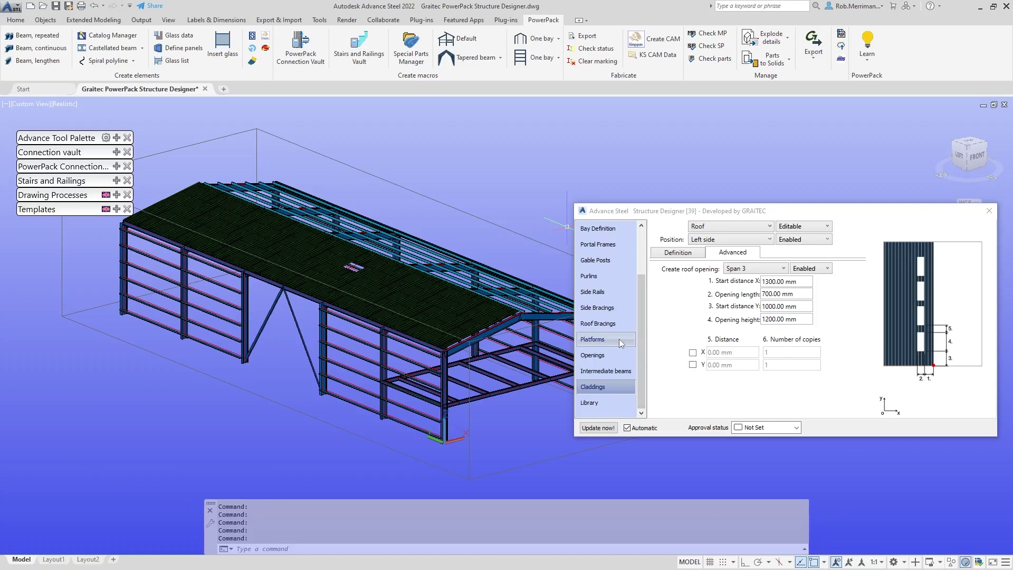
Step: Enable a gate frame on the left side between Portals 3 - 4 and extend it to the columns
click(614, 354)
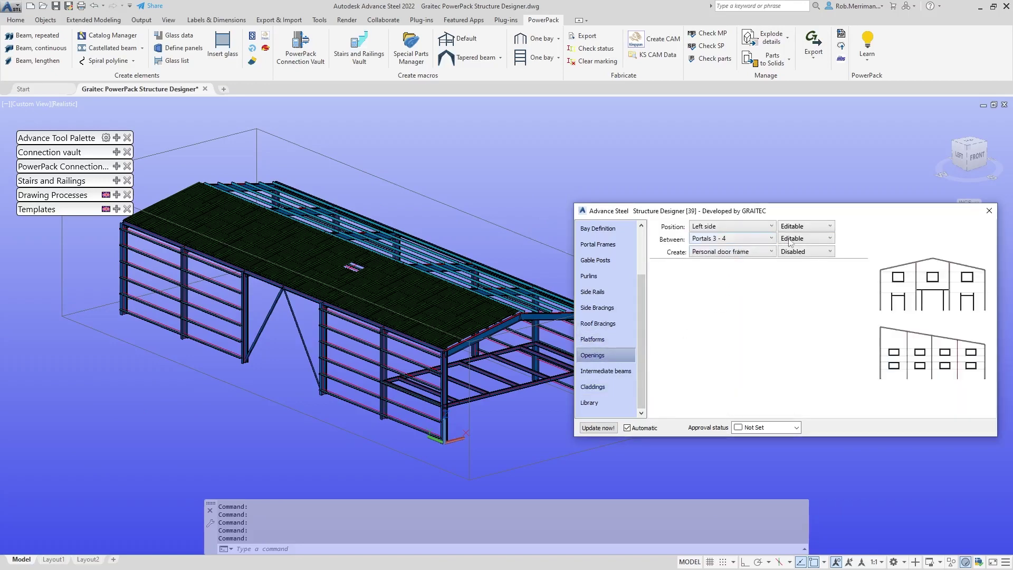
click(793, 240)
click(721, 257)
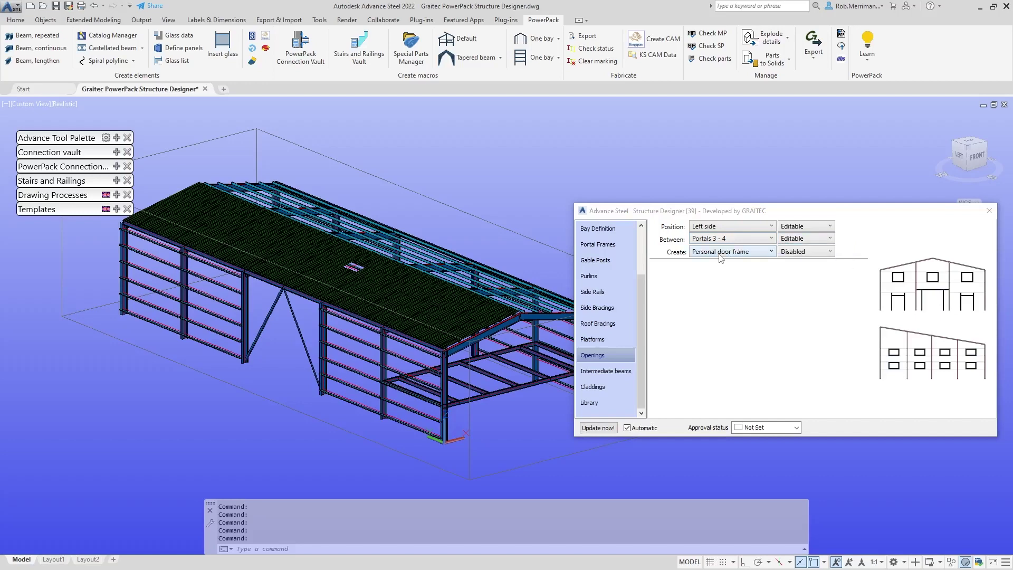
click(721, 256)
click(717, 285)
click(805, 257)
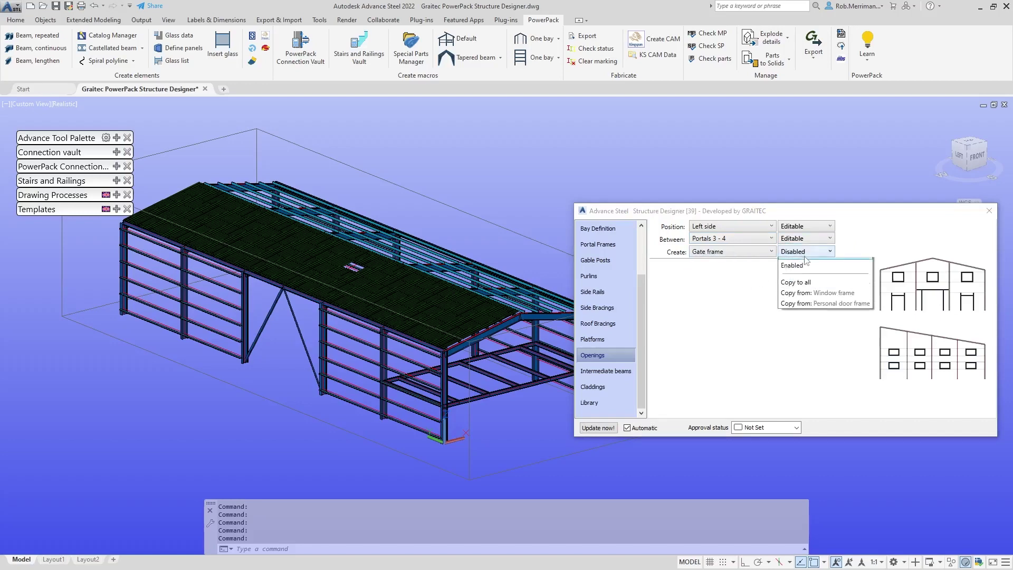
click(803, 274)
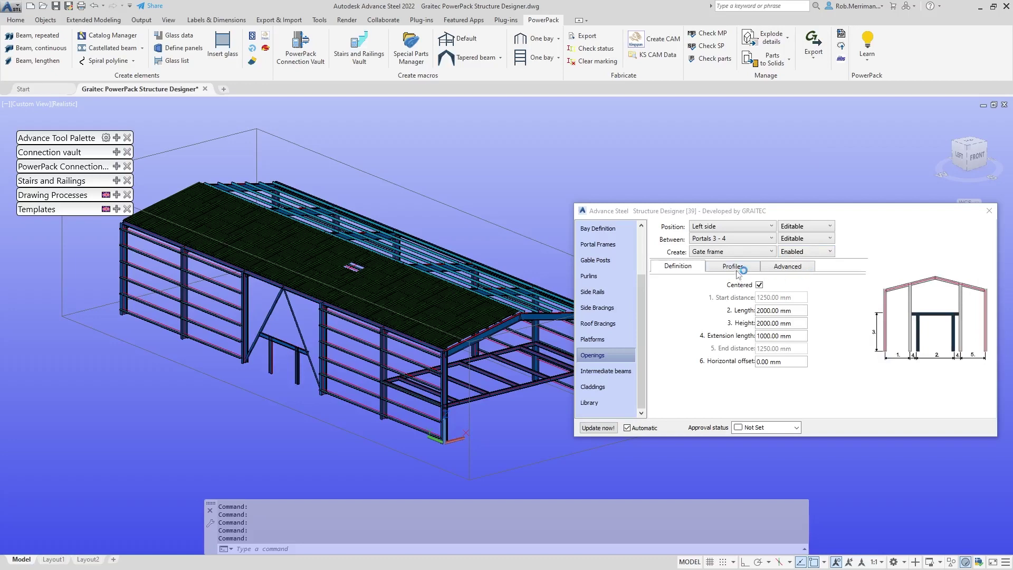
click(792, 267)
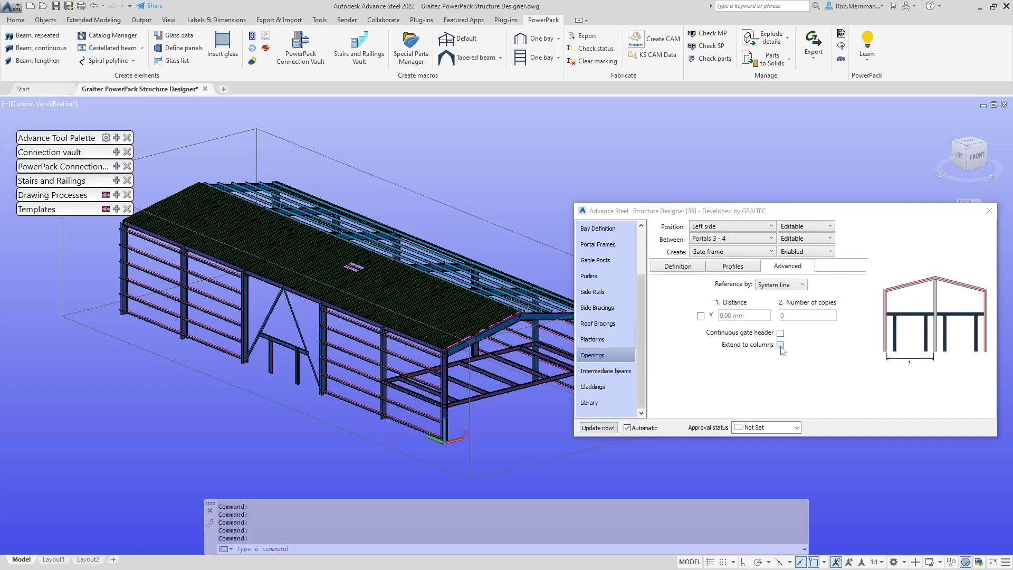
Step: Set the gate frame's height to 4000 mm and its length to 3000 mm
click(686, 268)
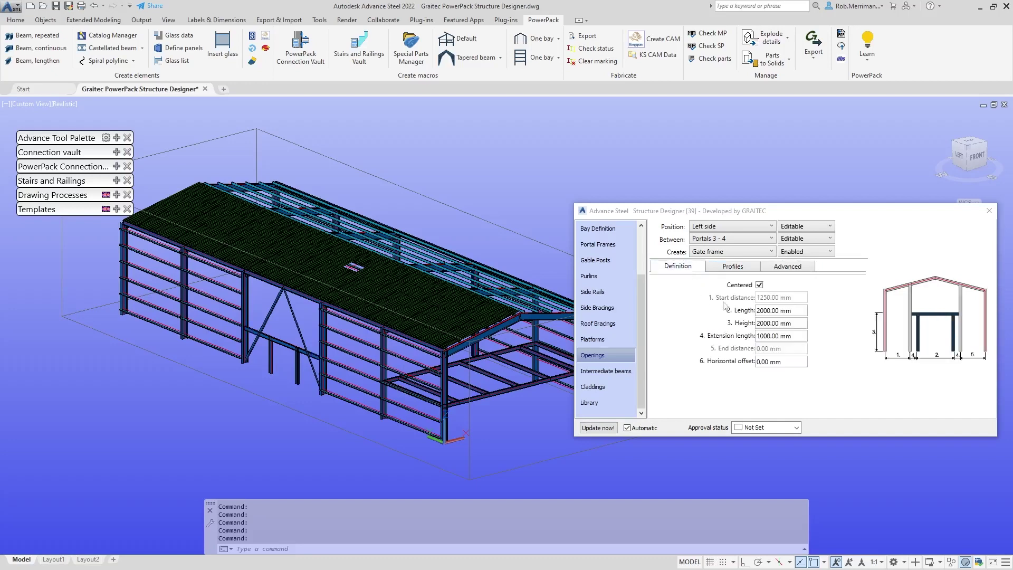
double_click(794, 324)
text(4000)
double_click(798, 311)
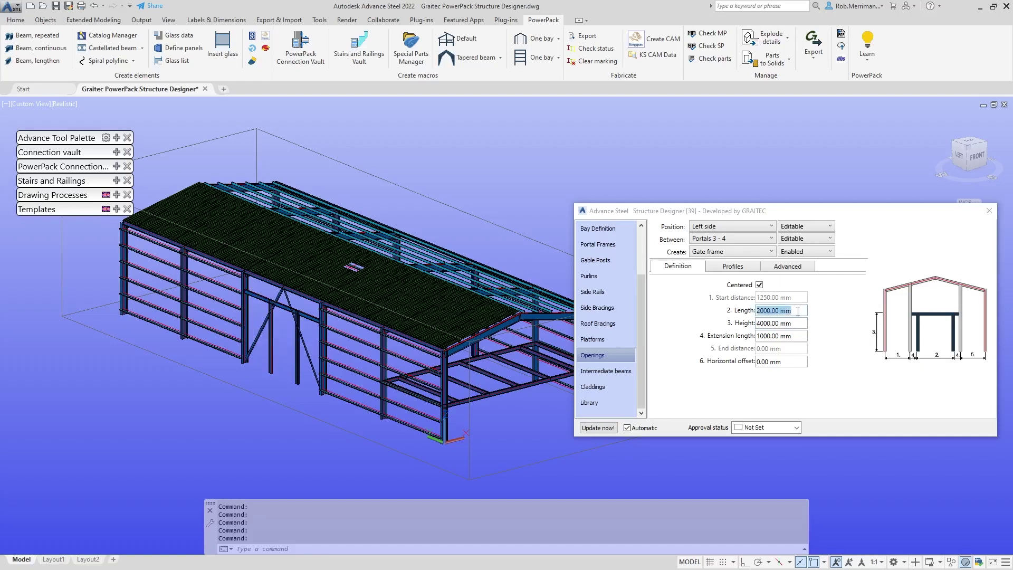
text(3000)
key(Return)
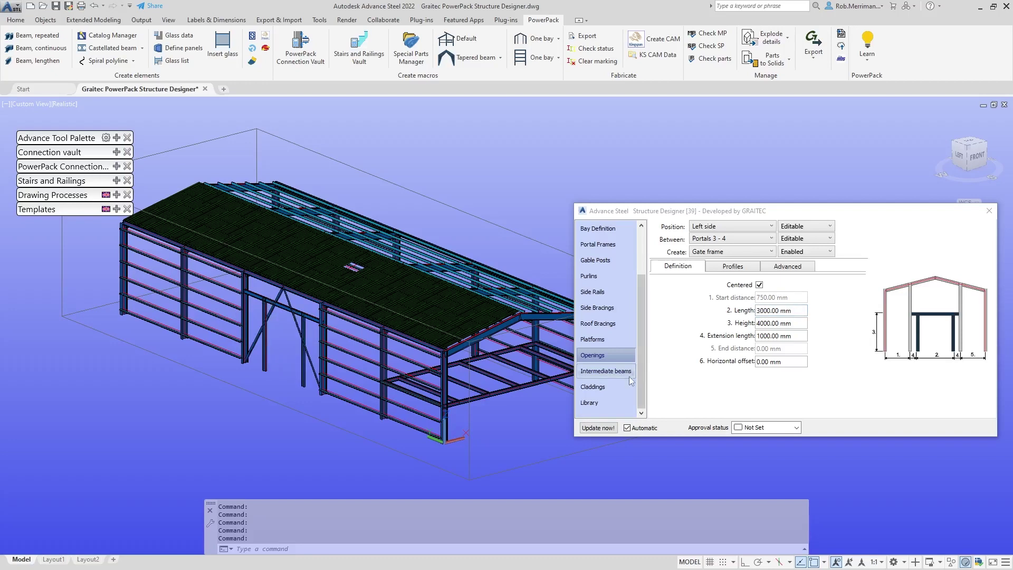
Step: Enable wall cladding on the left side of the building in the structure's cladding settings
click(610, 386)
click(729, 225)
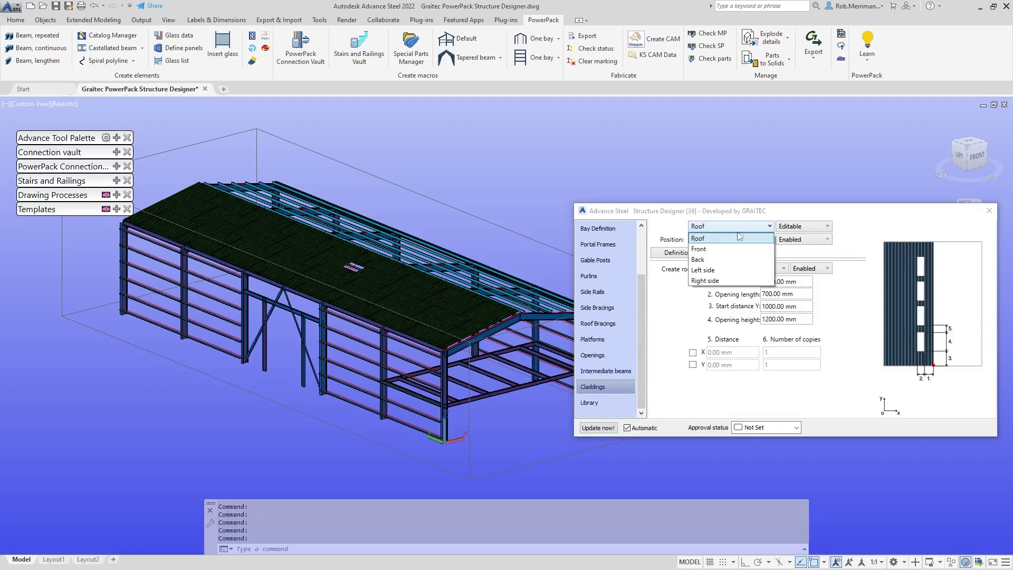
click(722, 270)
click(803, 226)
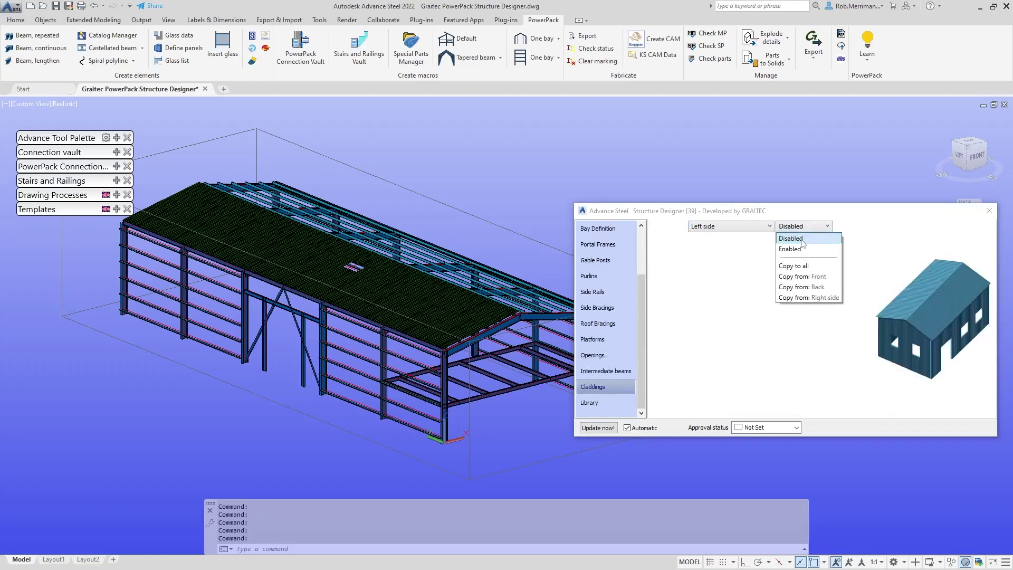
click(803, 249)
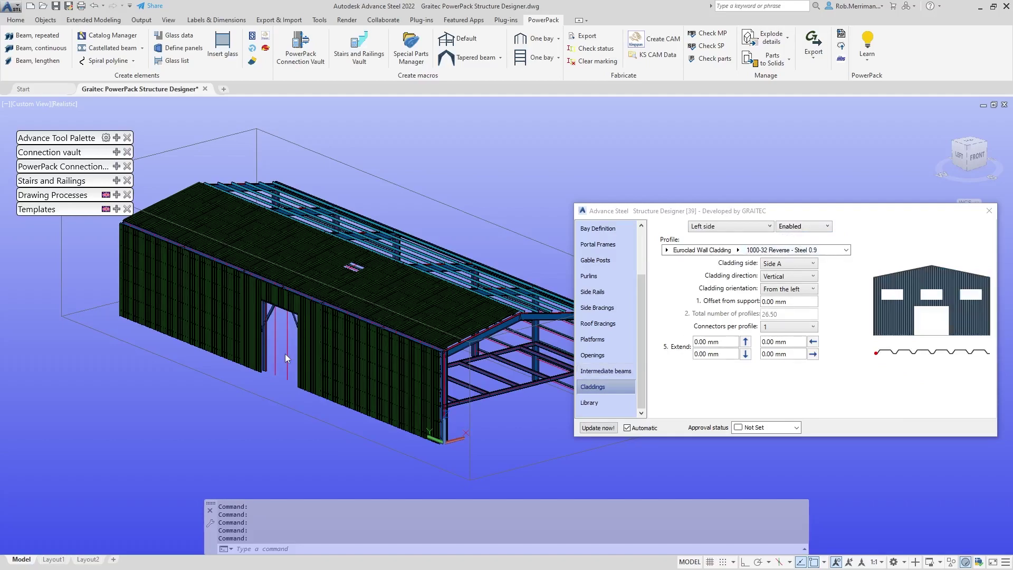
scroll(451, 280, up, 3)
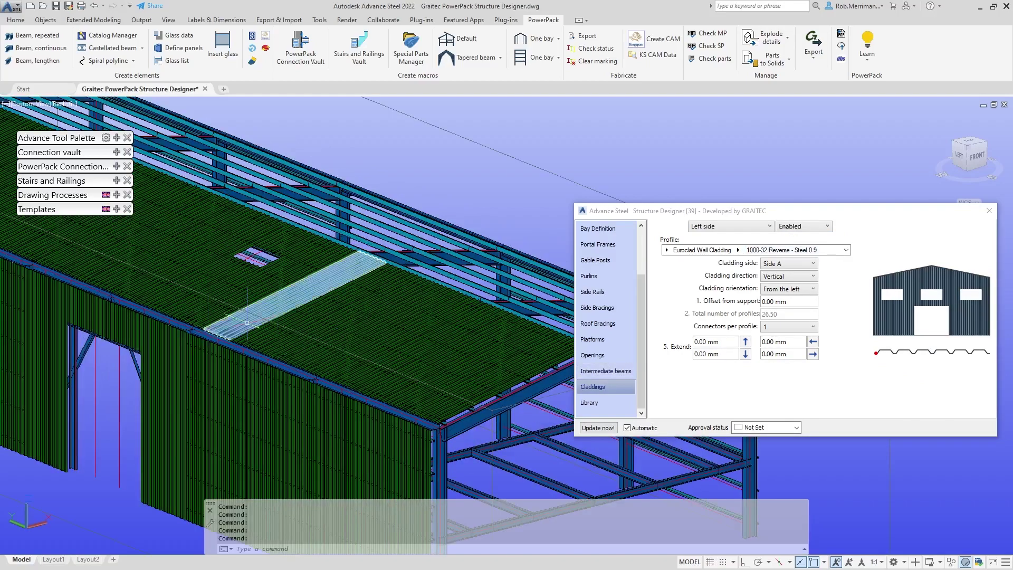
scroll(247, 321, down, 3)
shift+middle_drag(247, 322, 393, 336)
scroll(507, 319, up, 3)
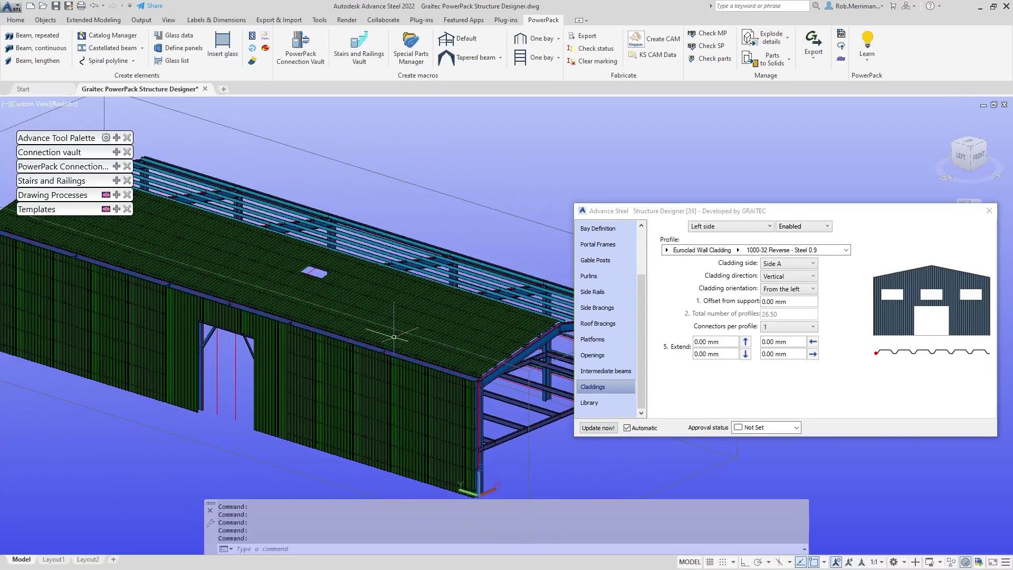
scroll(396, 335, down, 3)
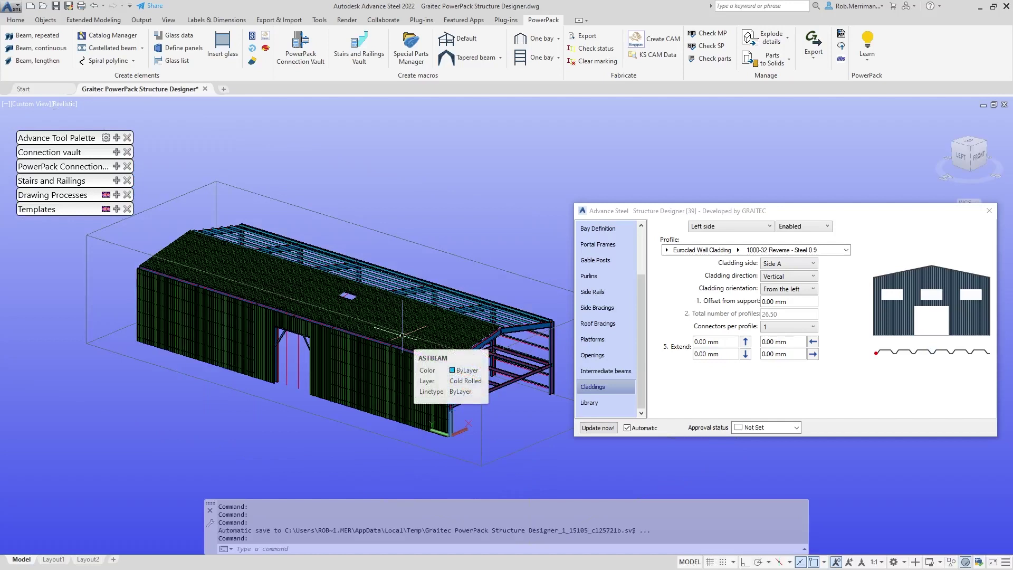